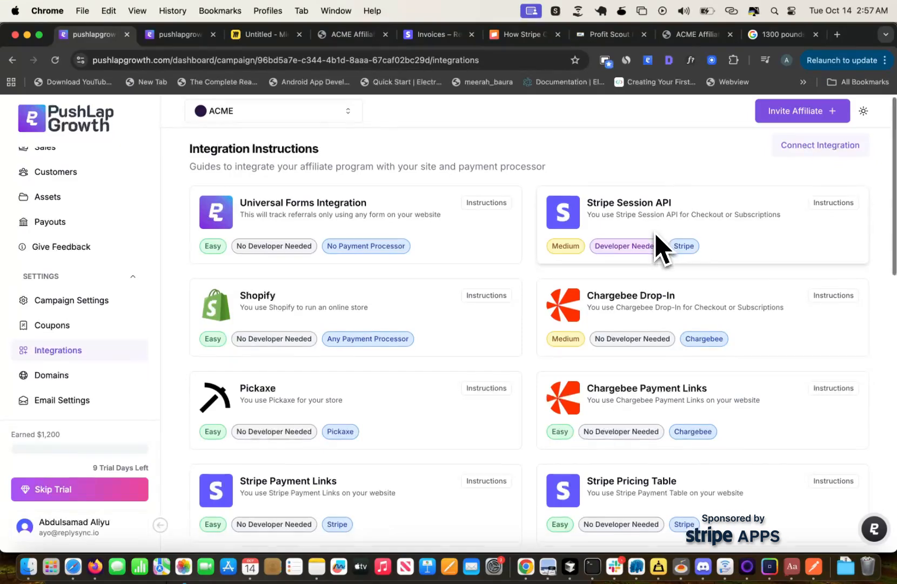
Open the setup instructions for the Stripe Payment Links integration.
scroll(655, 238, down, 3)
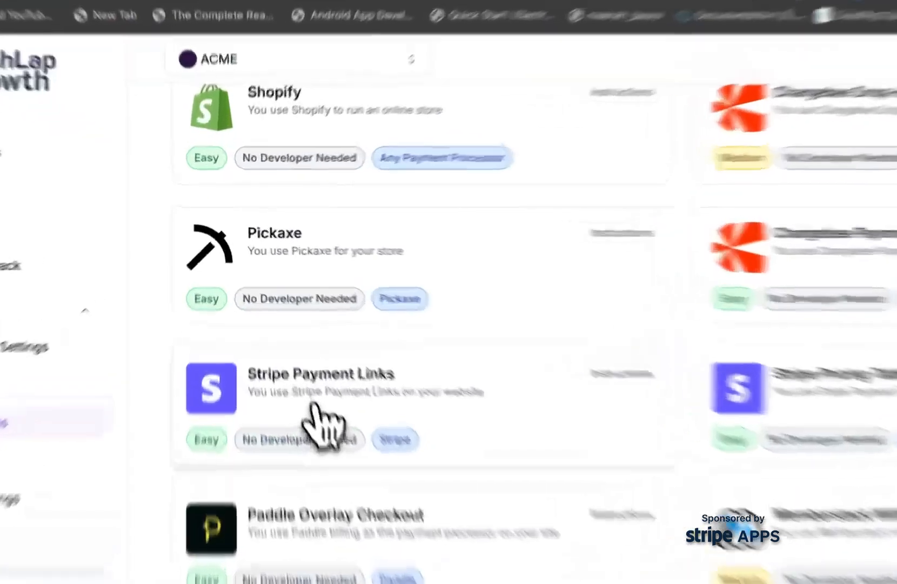
click(259, 337)
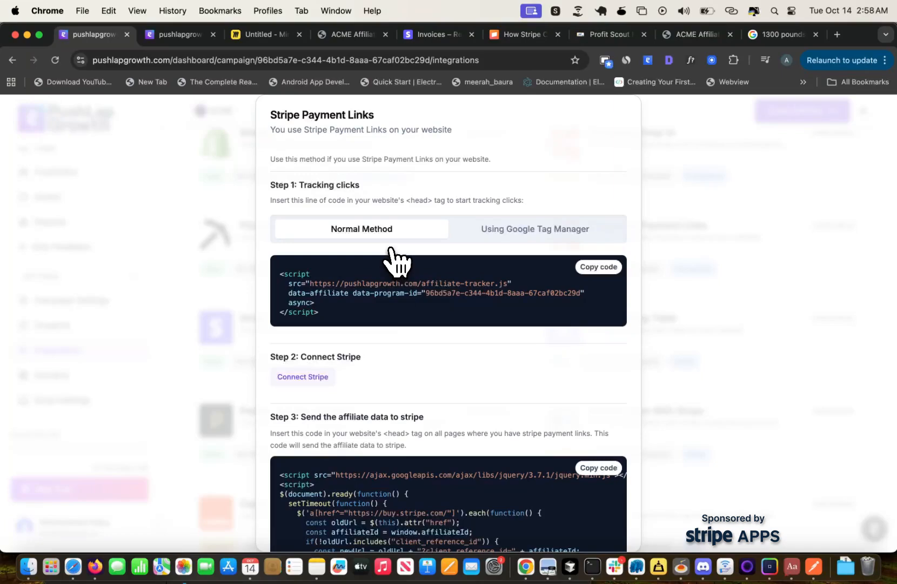
Switch to the Stripe dashboard and open the ReplySync Lifetime Code product from the product catalog.
click(433, 38)
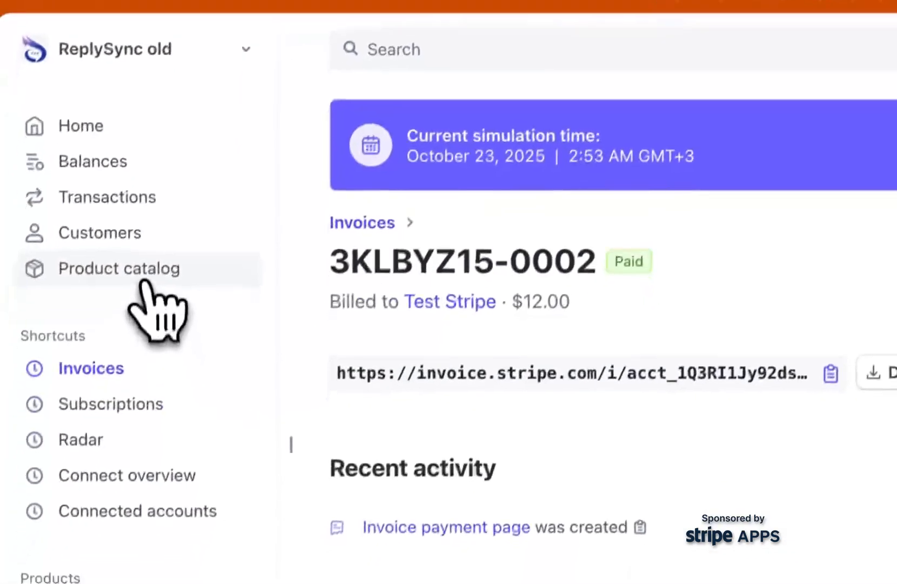
click(146, 270)
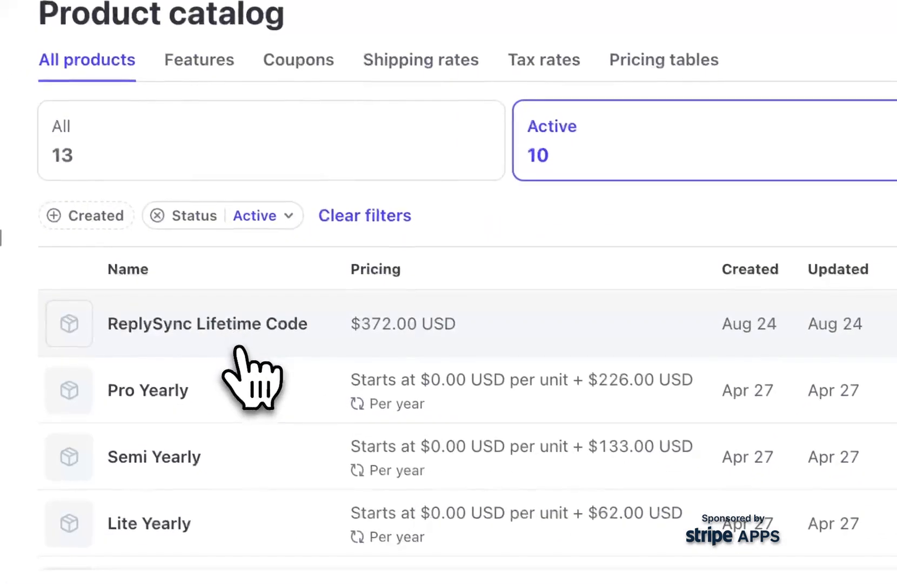
click(114, 454)
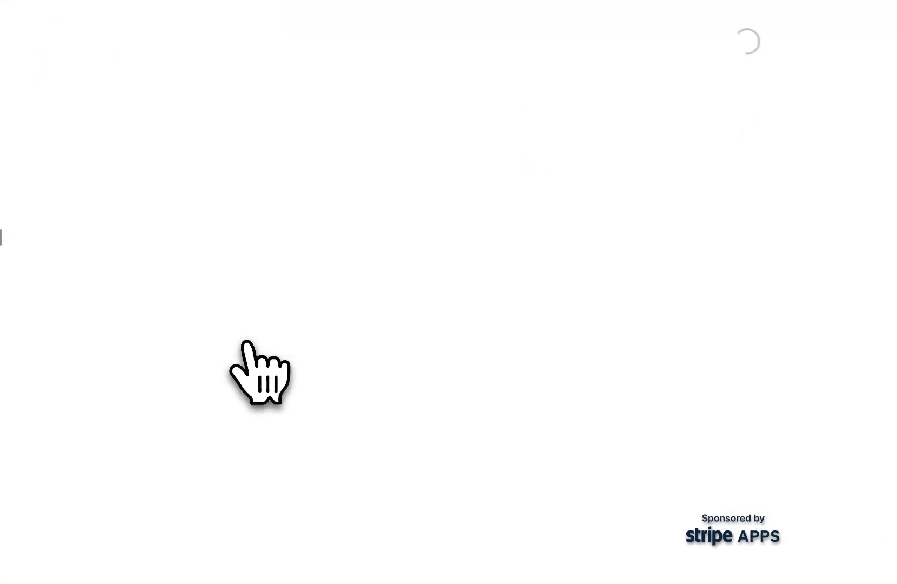
scroll(189, 248, down, 3)
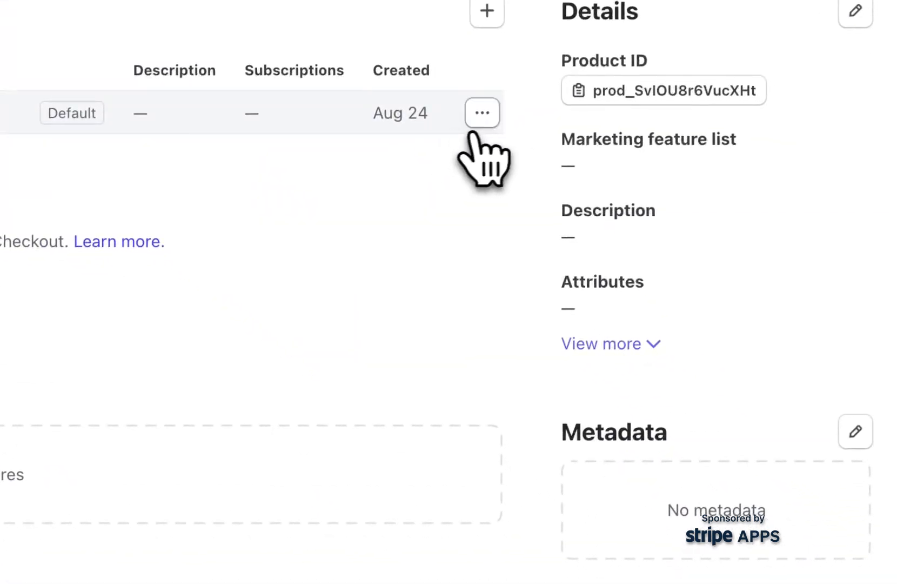
Create a payment link for the product's default price with the standard options, and copy the link's URL.
click(480, 115)
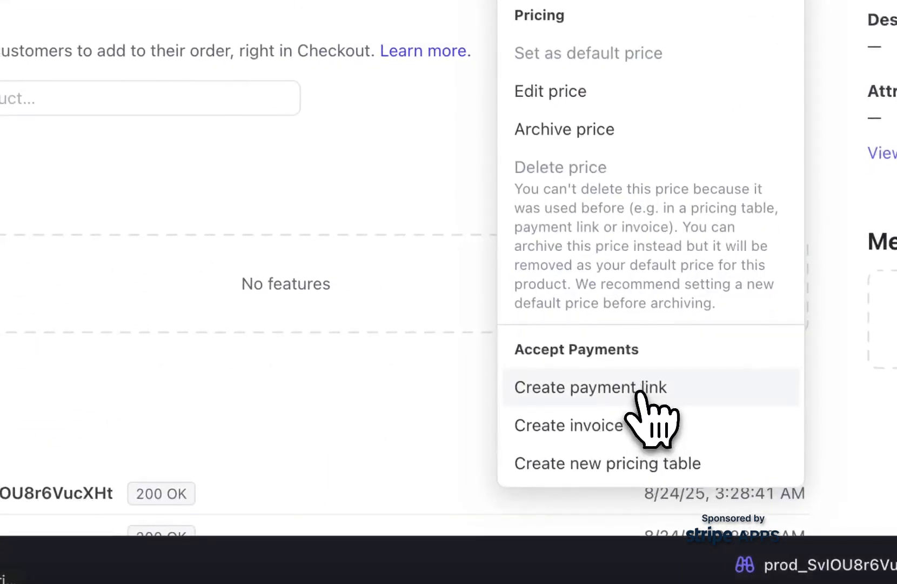
click(638, 387)
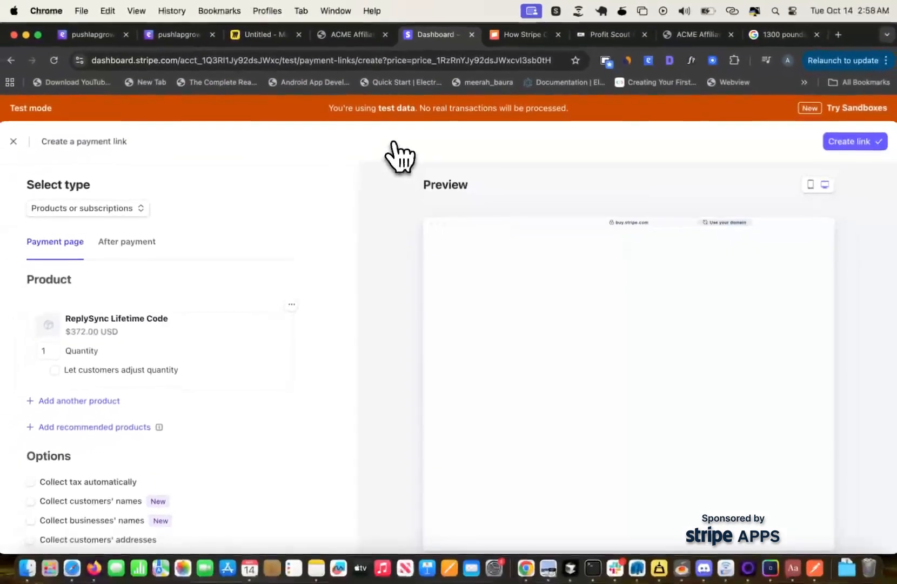
scroll(216, 327, down, 4)
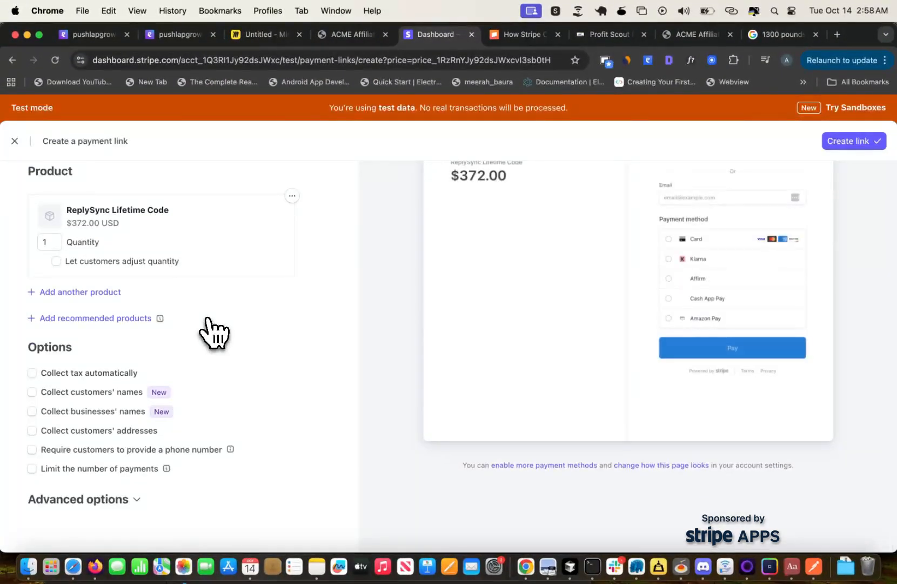
scroll(215, 333, up, 2)
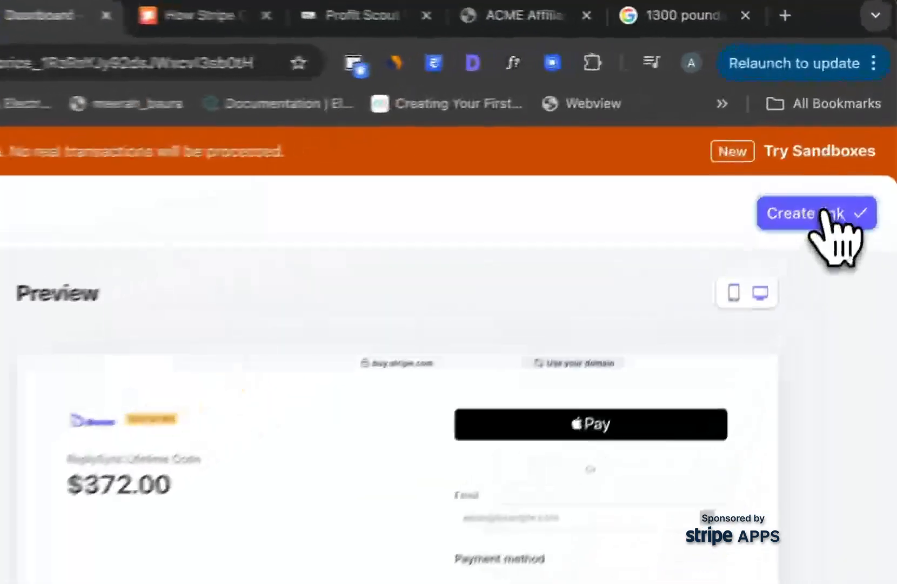
click(861, 139)
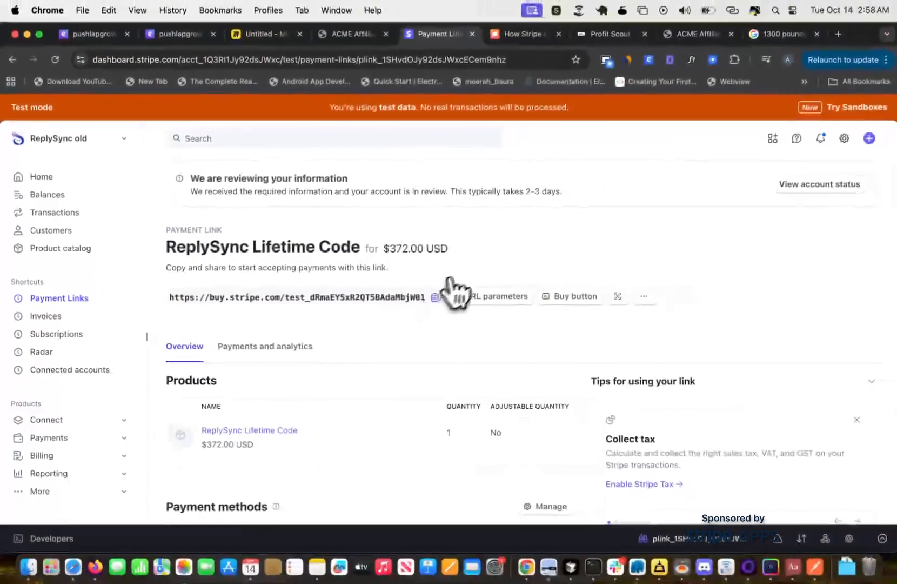
Switch to Cursor, keep all pending agent edits, and comment out the "Click me" Button in the test page's page.tsx.
key(super+Tab)
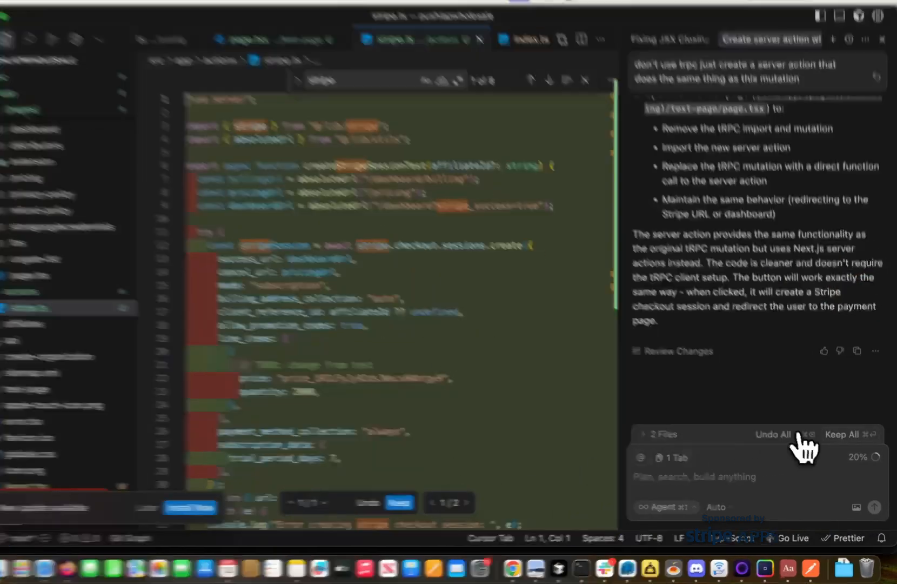
click(844, 436)
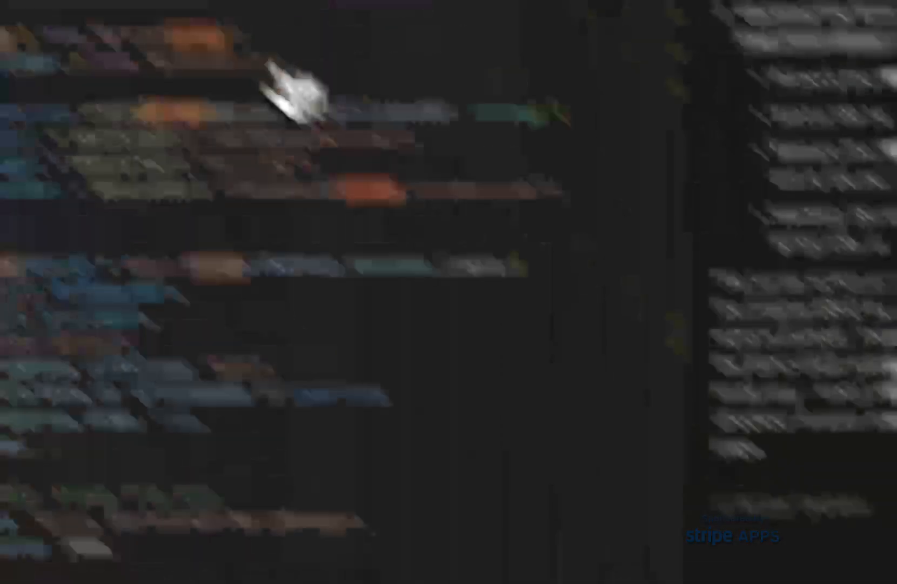
click(331, 57)
scroll(278, 411, down, 10)
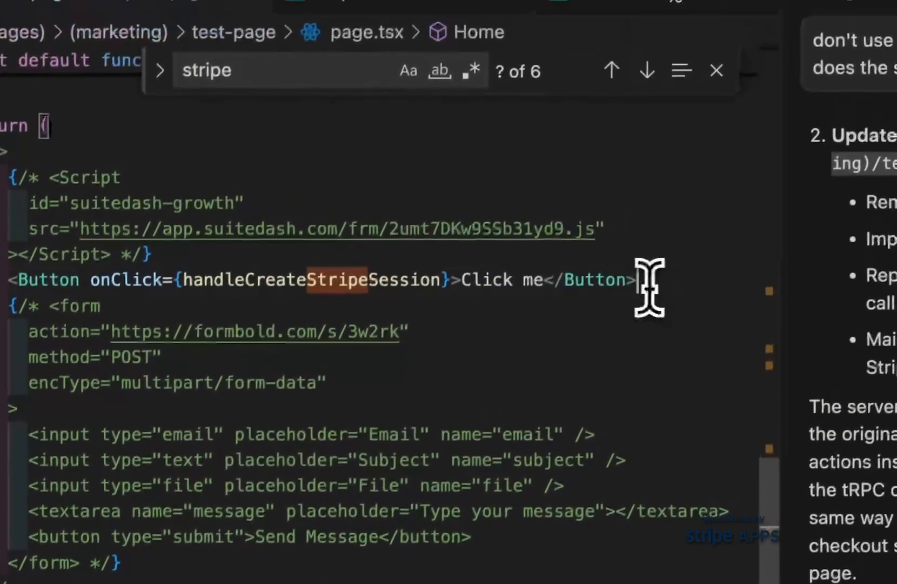
key(super+slash)
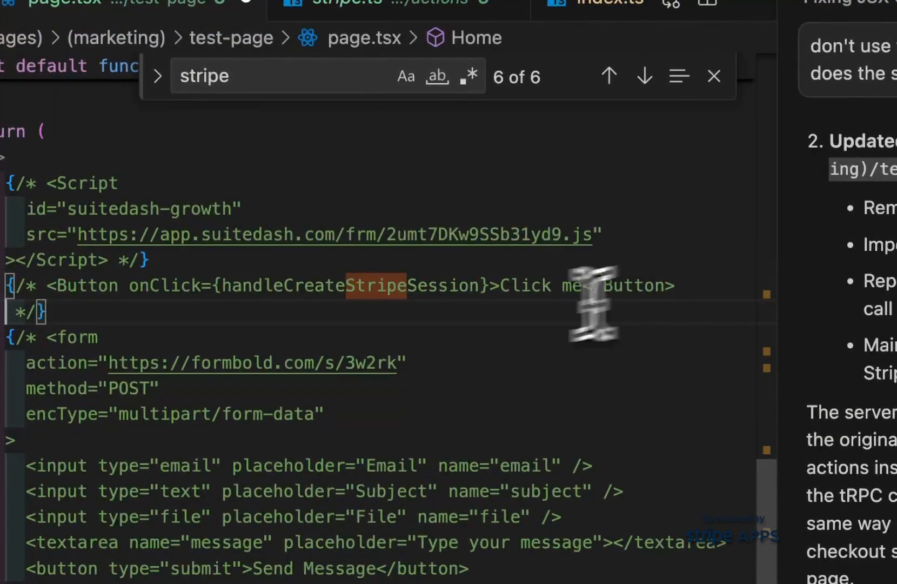
Add a Link element with the text "Buy now" below the commented-out Button.
key(Return)
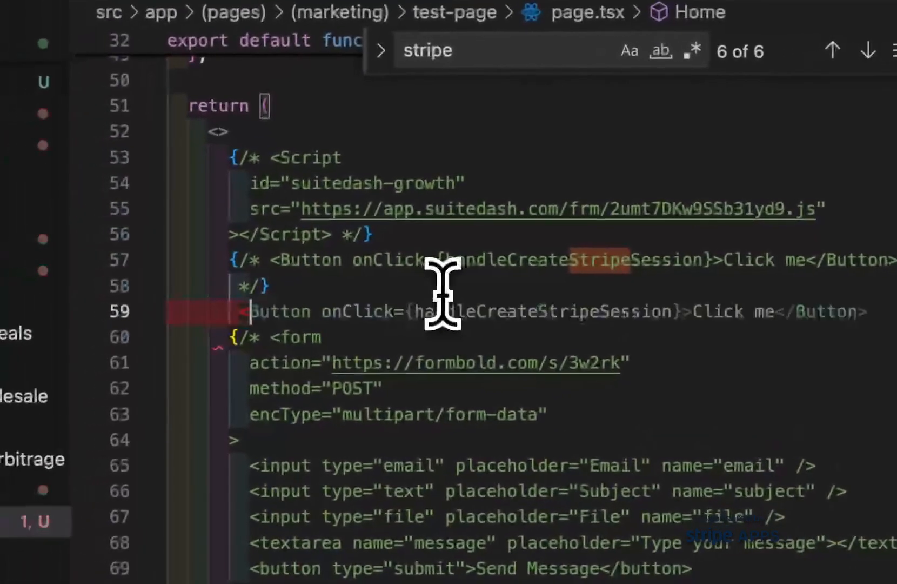
text(<Link)
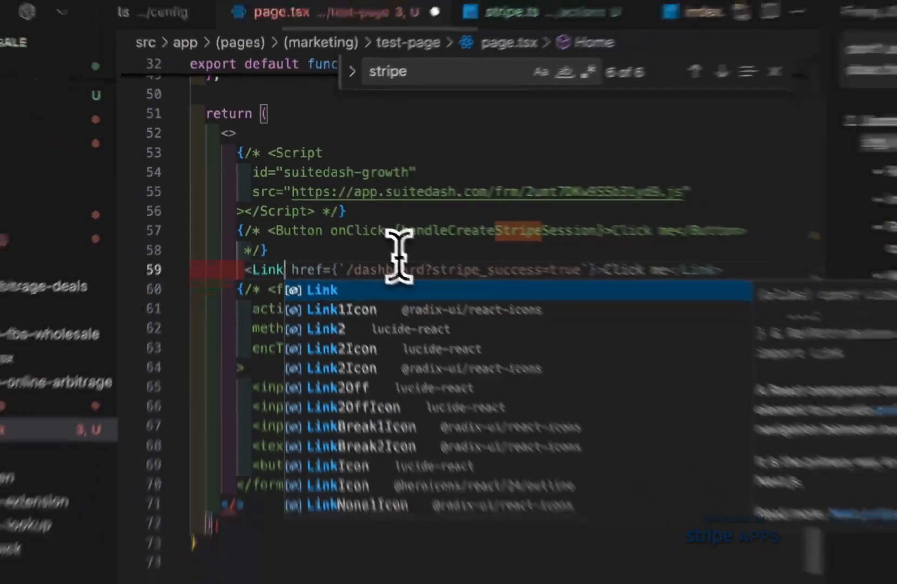
key(Tab)
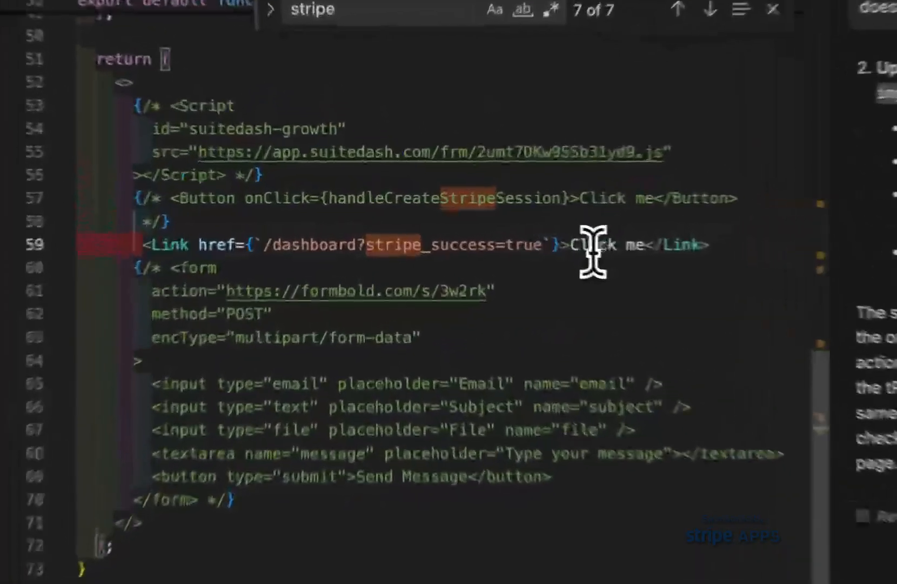
drag(482, 224, 525, 228)
text(Buy n)
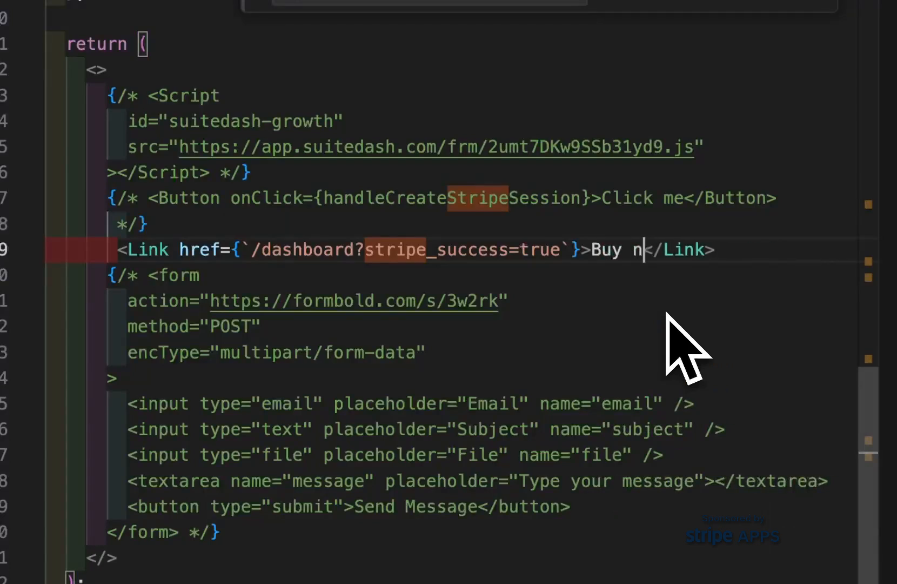
text(ow)
Replace the Link's href value with the copied Stripe payment link URL and save page.tsx.
drag(252, 249, 558, 250)
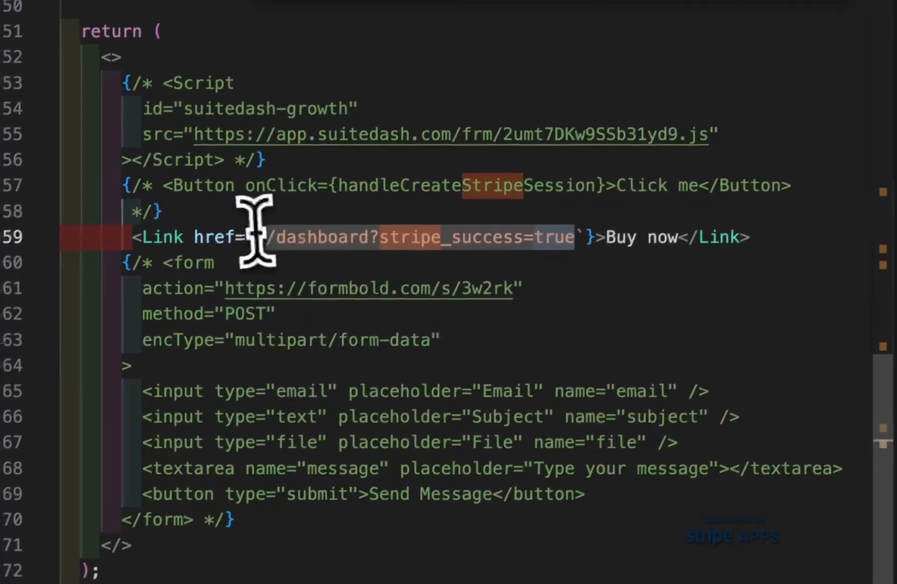
key(BackSpace)
text(https://buy.stripe.com/test_dRmaEY5xR2QT5BAdaMbjW01)
key(super+s)
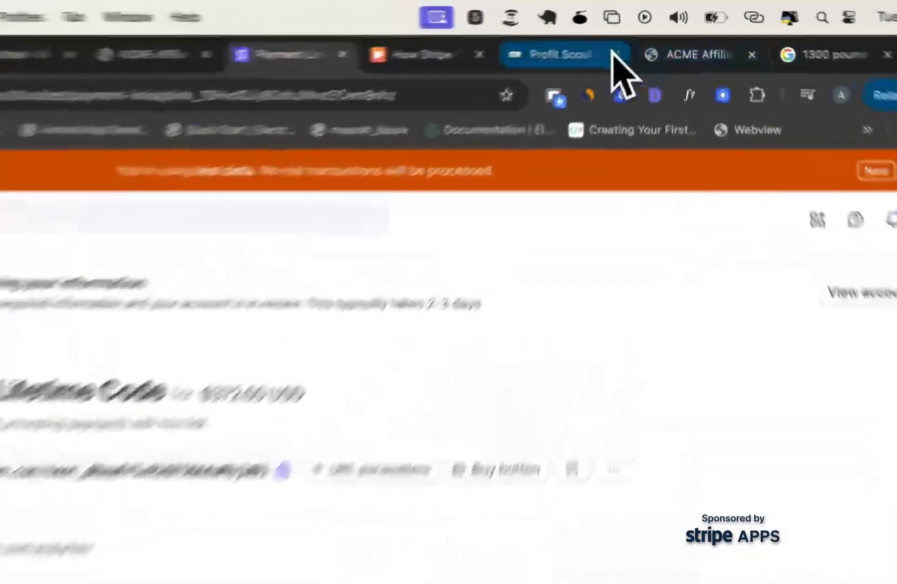
Switch to Chrome, try the "Buy now" link on the localhost test page, and return from the checkout page.
click(604, 34)
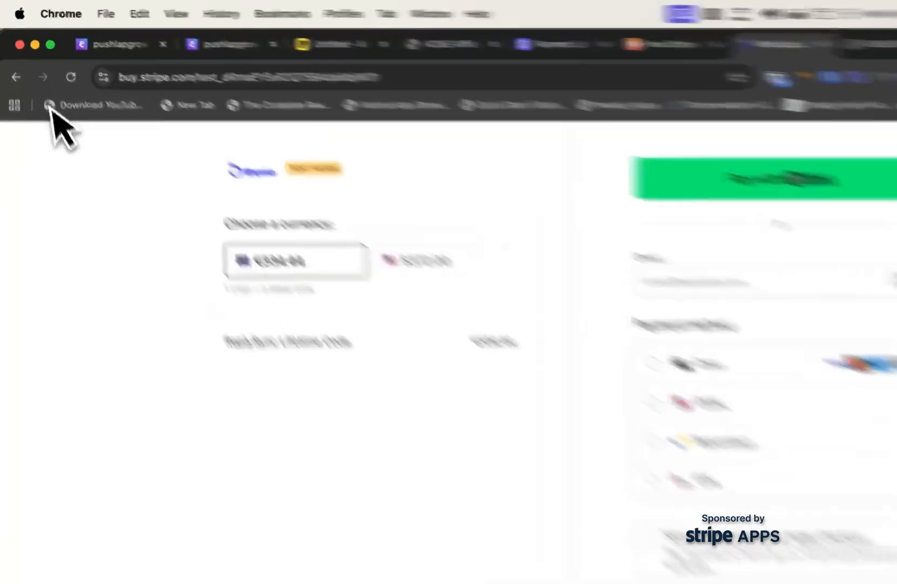
click(12, 60)
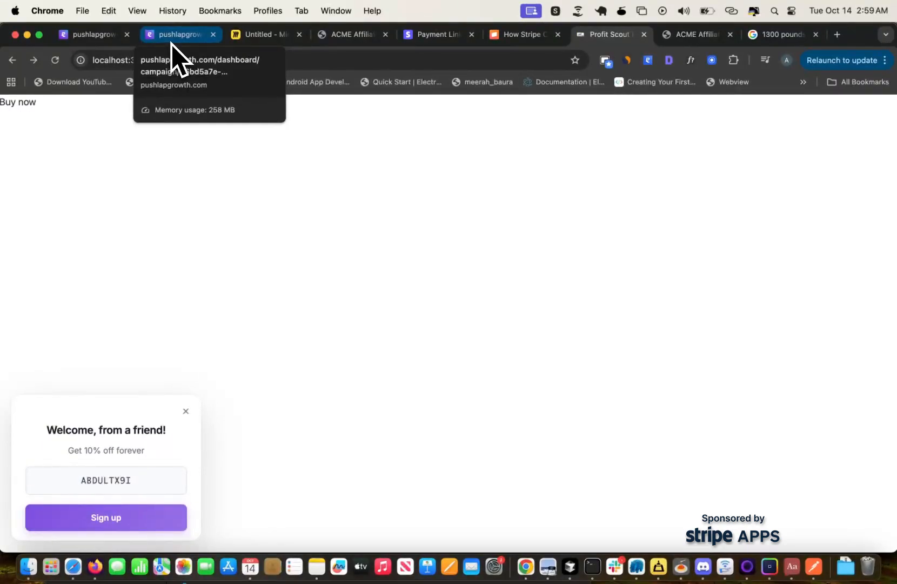
Return to the Stripe Payment Links instructions in PushLap Growth and review the Step 1 click-tracking script.
click(170, 41)
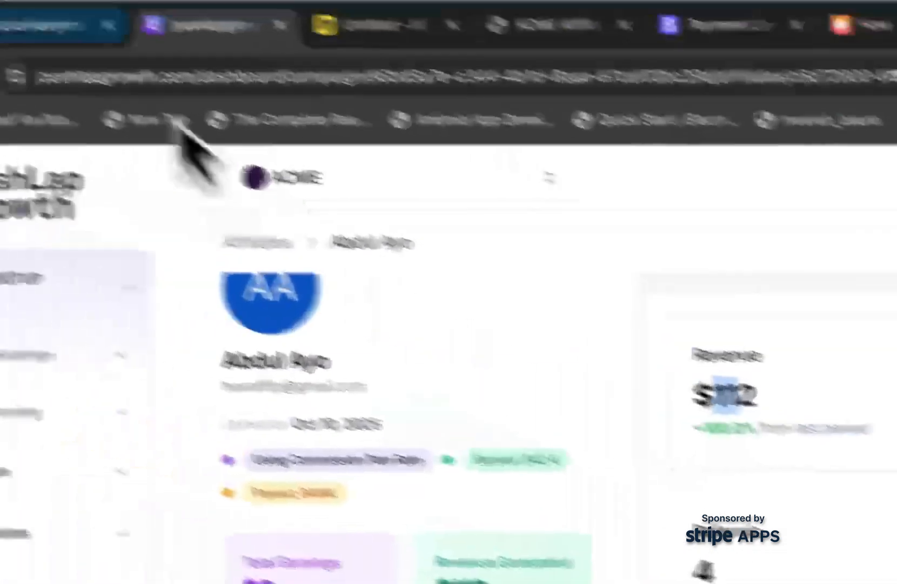
click(89, 30)
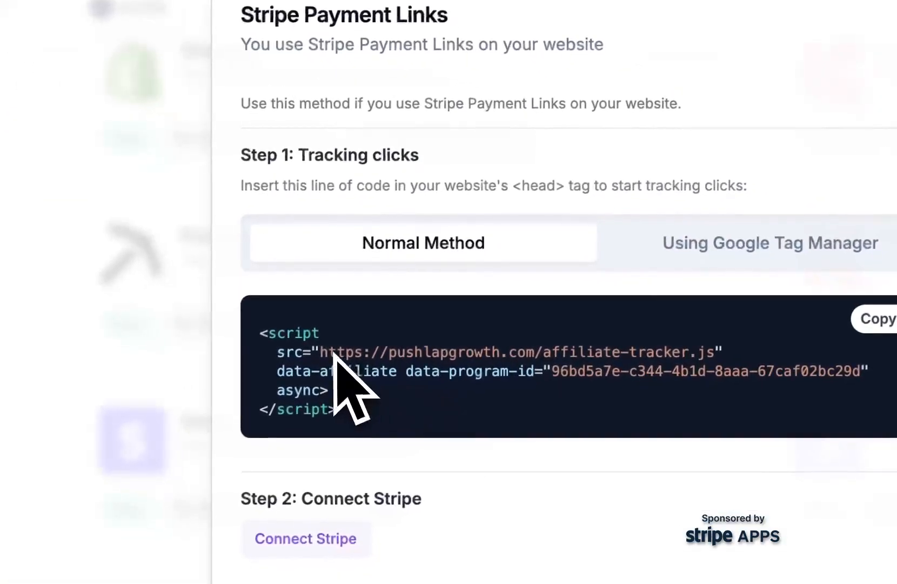
drag(261, 333, 399, 424)
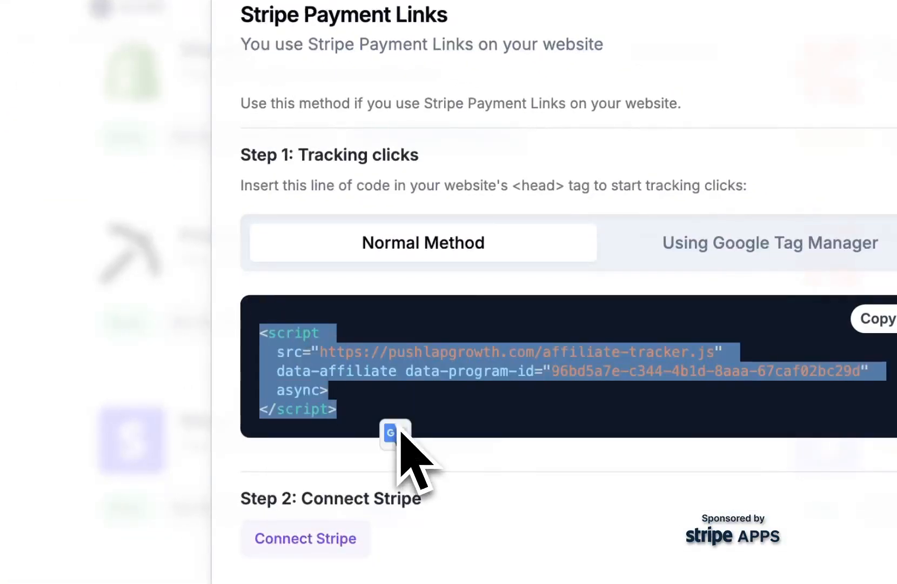
click(622, 411)
scroll(621, 412, down, 5)
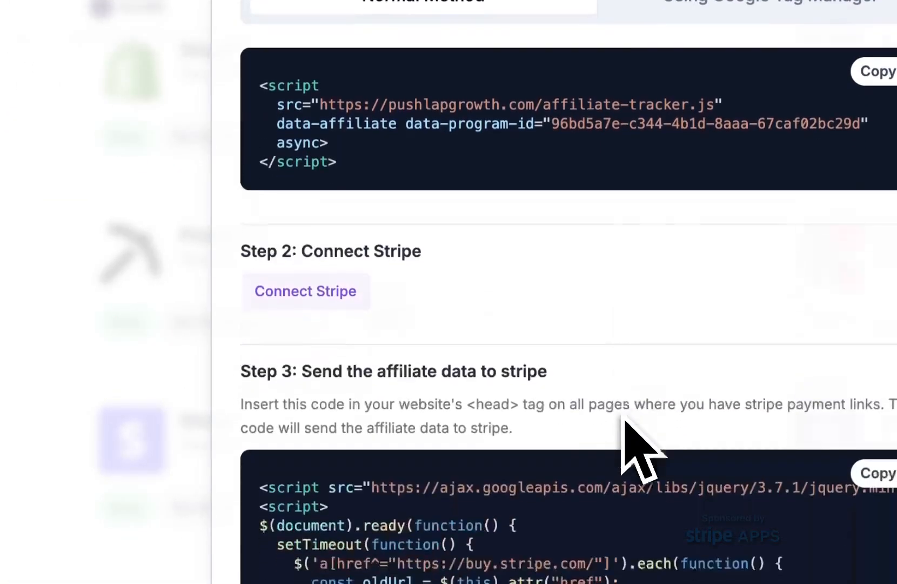
scroll(621, 414, up, 5)
Switch to Cursor and open layout.tsx from src/app by searching the project files for "layout".
key(super+Tab)
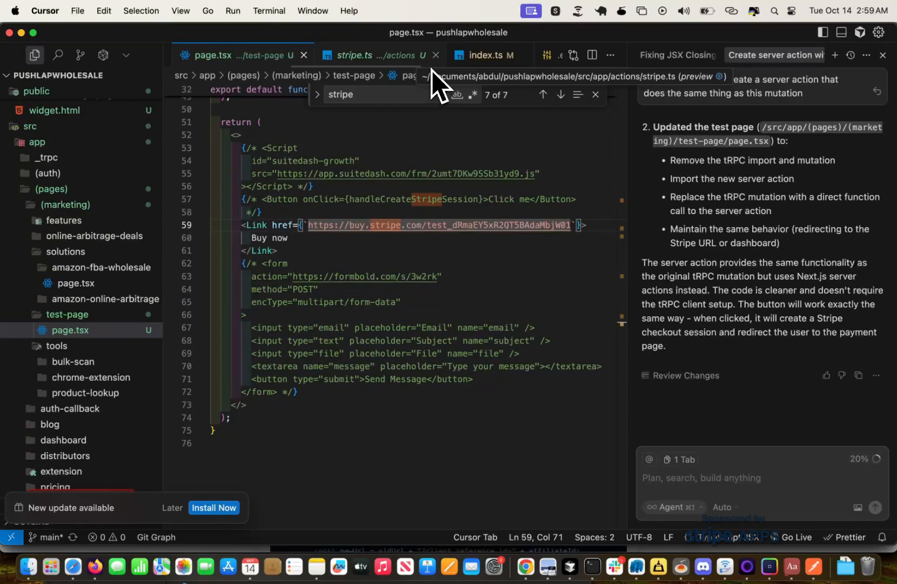
key(super+p)
text(play)
key(BackSpace)
key(BackSpace)
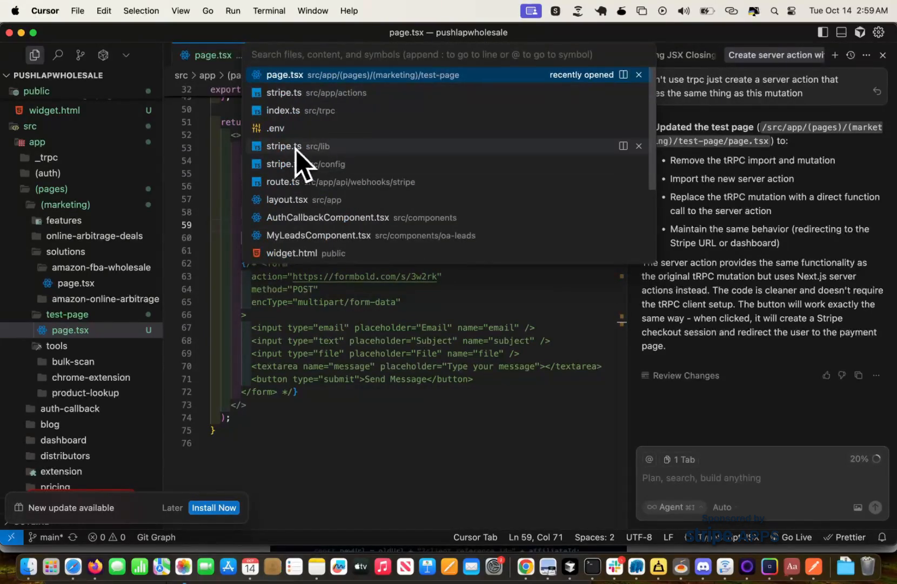
text(app)
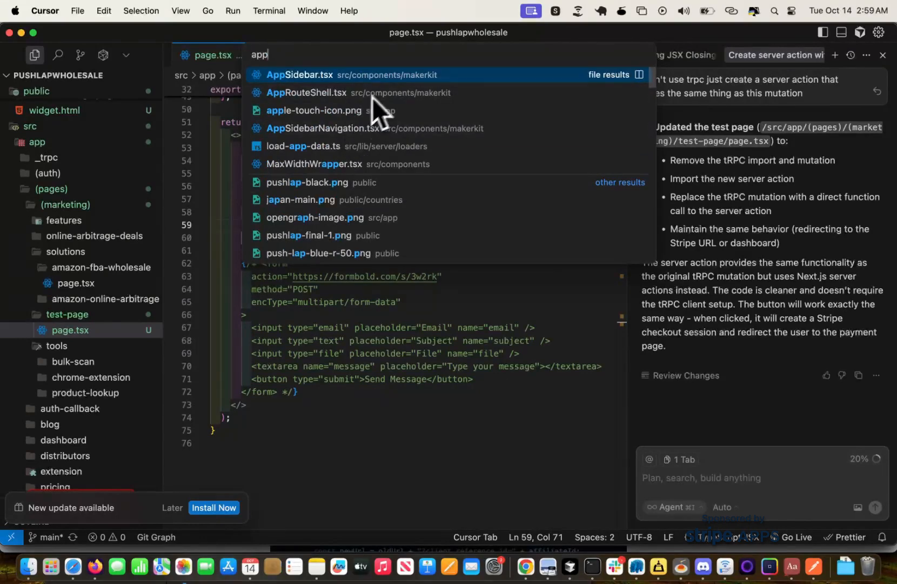
key(BackSpace)
key(BackSpace)
key(BackSpace)
text(layout)
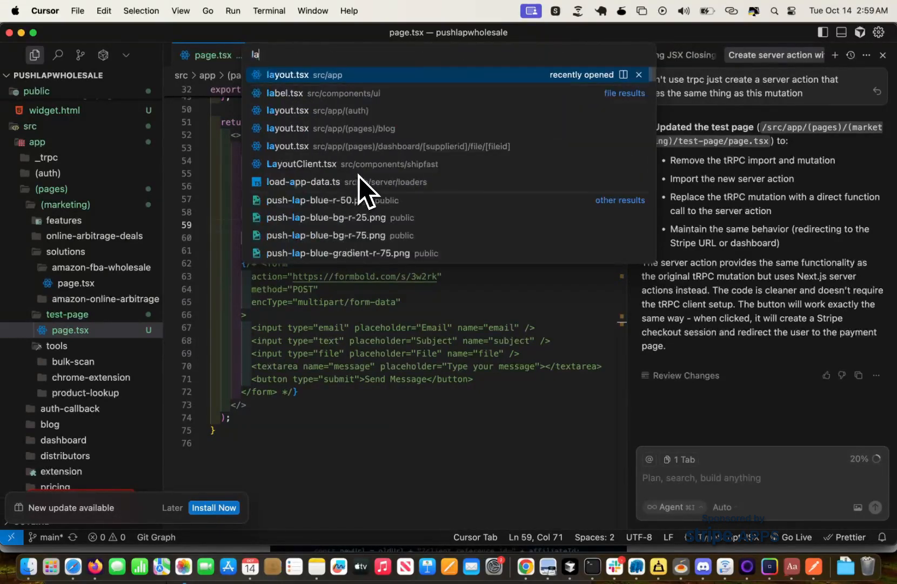
key(Return)
Switch to Chrome, check the Stripe connection from Step 2 of the instructions, and close its dialog.
key(super+Tab)
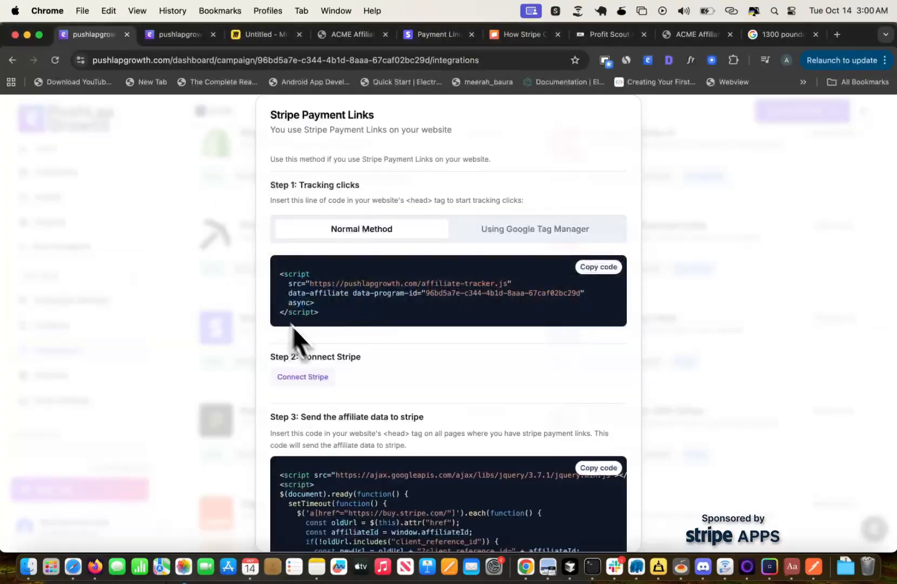
click(300, 377)
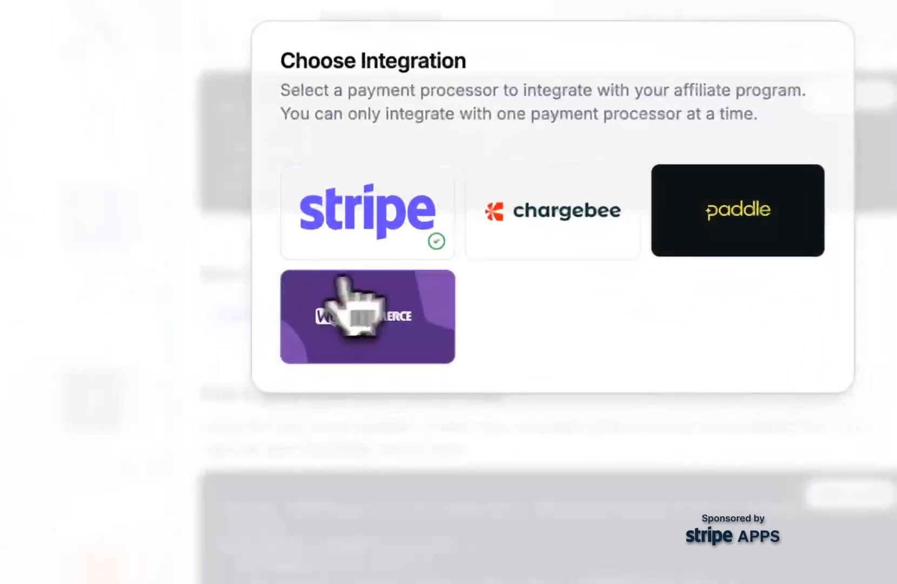
click(356, 314)
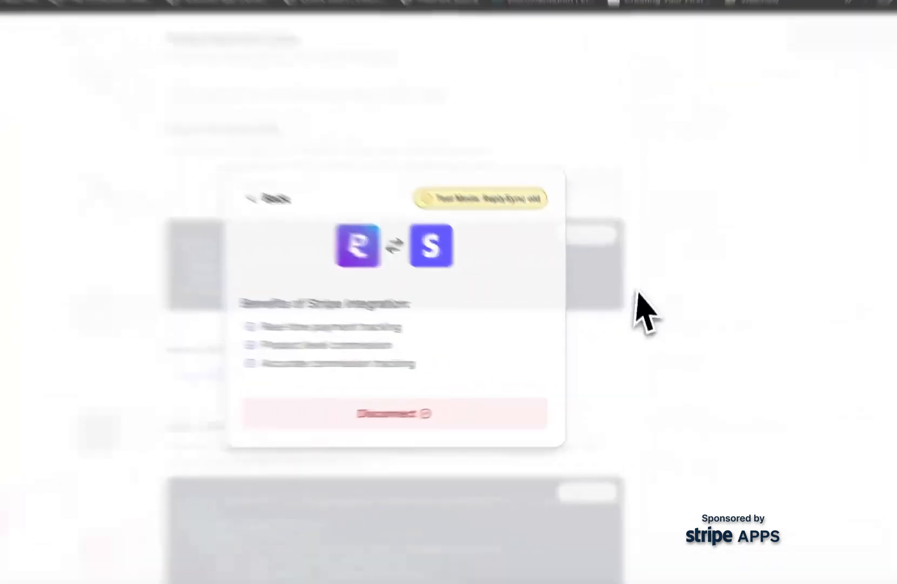
click(638, 309)
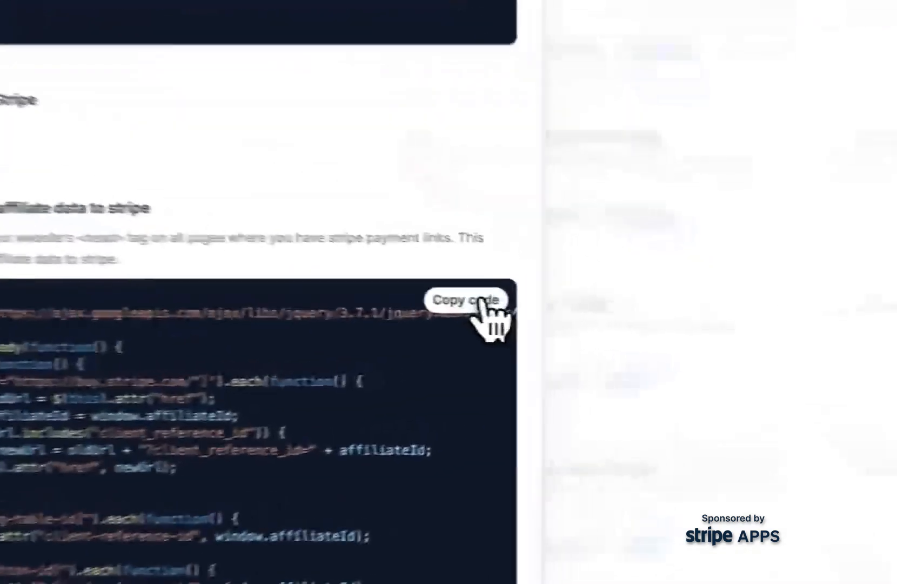
Copy the Step 3 affiliate-data script from the Stripe Payment Links instructions and close the dialog.
click(606, 318)
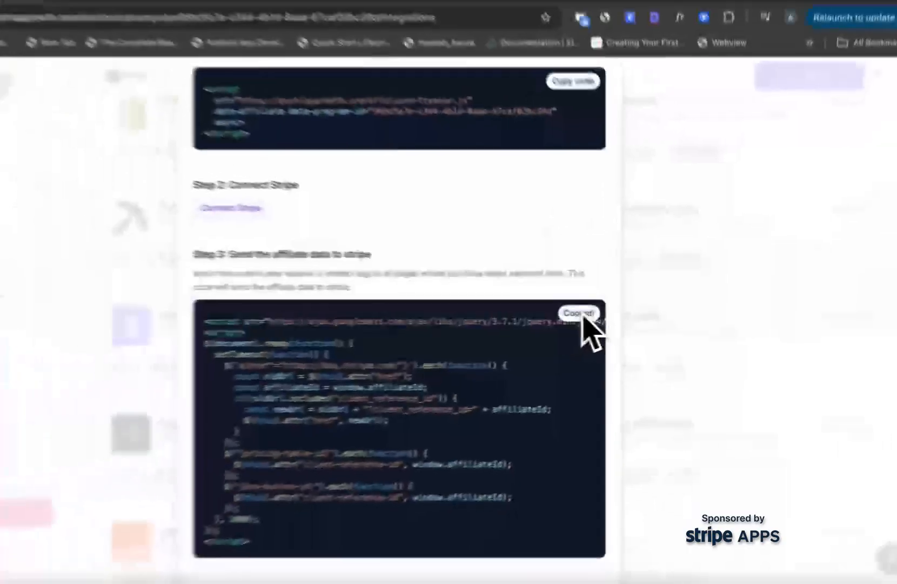
click(582, 316)
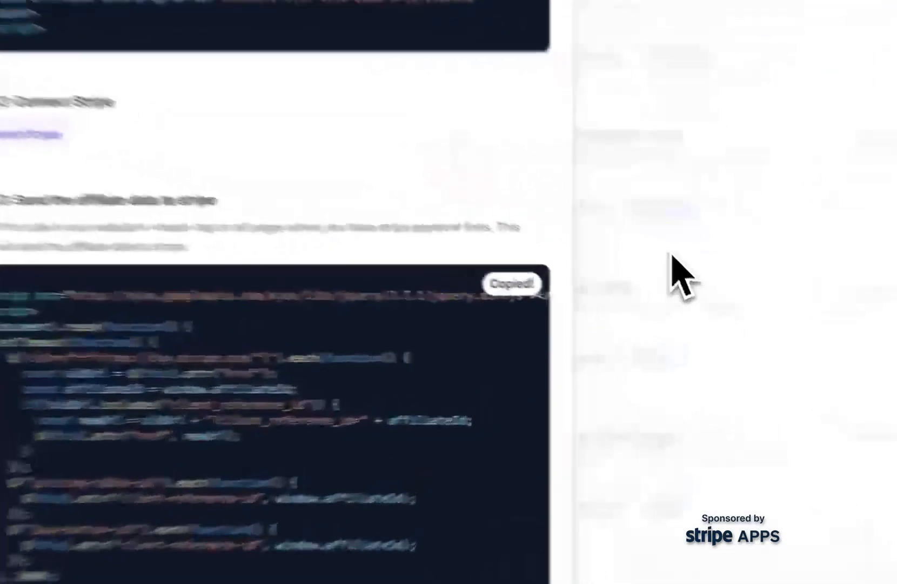
click(695, 290)
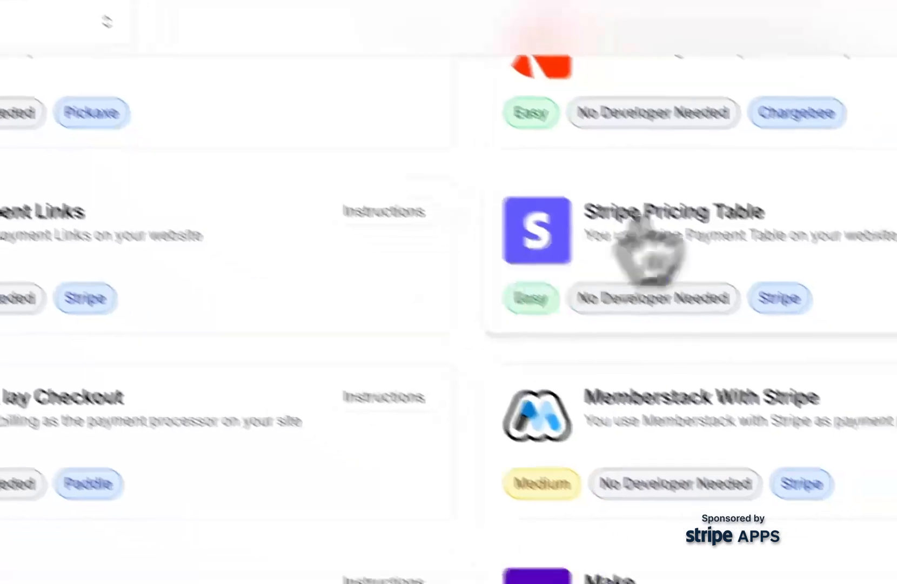
Review the Stripe Pricing Table integration instructions down to Step 3 and close them.
click(640, 227)
scroll(346, 373, down, 5)
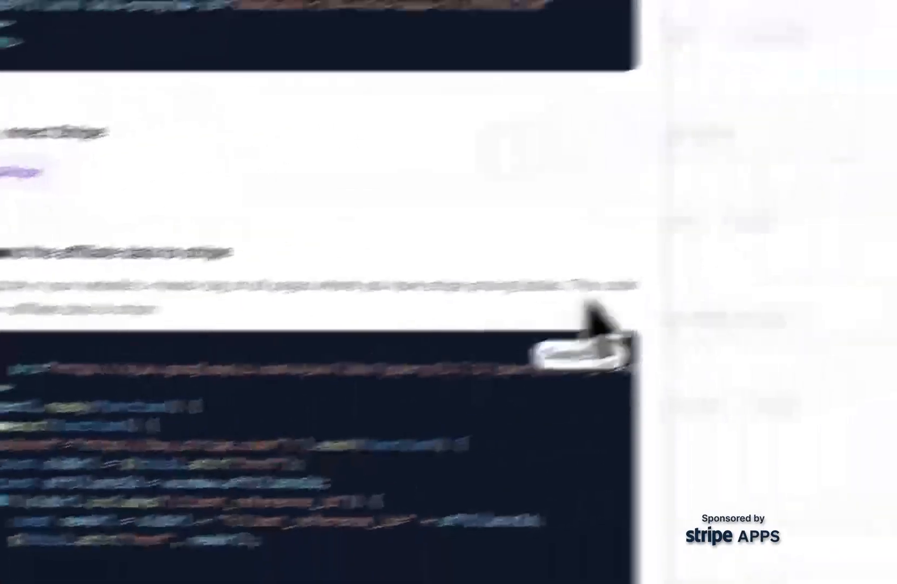
click(668, 265)
scroll(668, 268, down, 5)
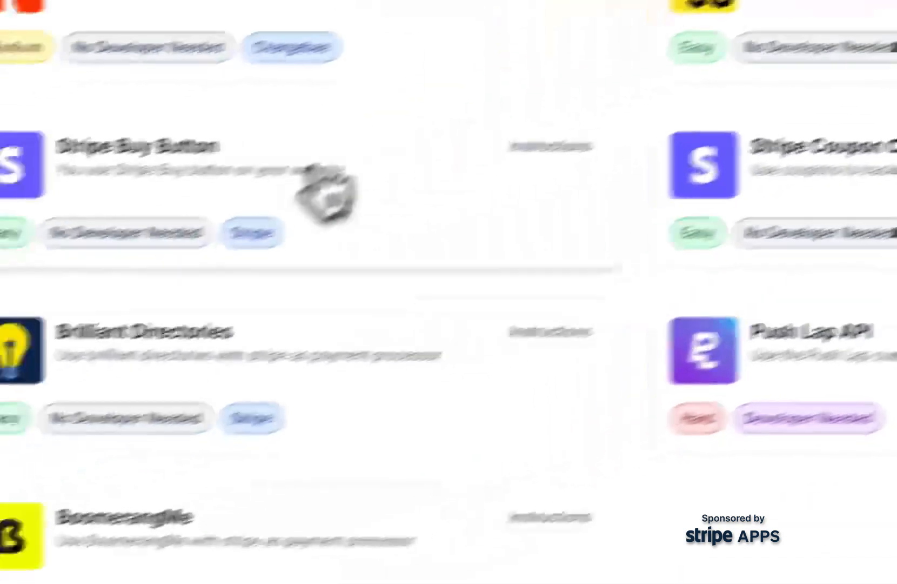
Open the Stripe Buy Button integration instructions and copy the Step 3 script that sends affiliate data to Stripe.
click(320, 190)
scroll(415, 298, down, 5)
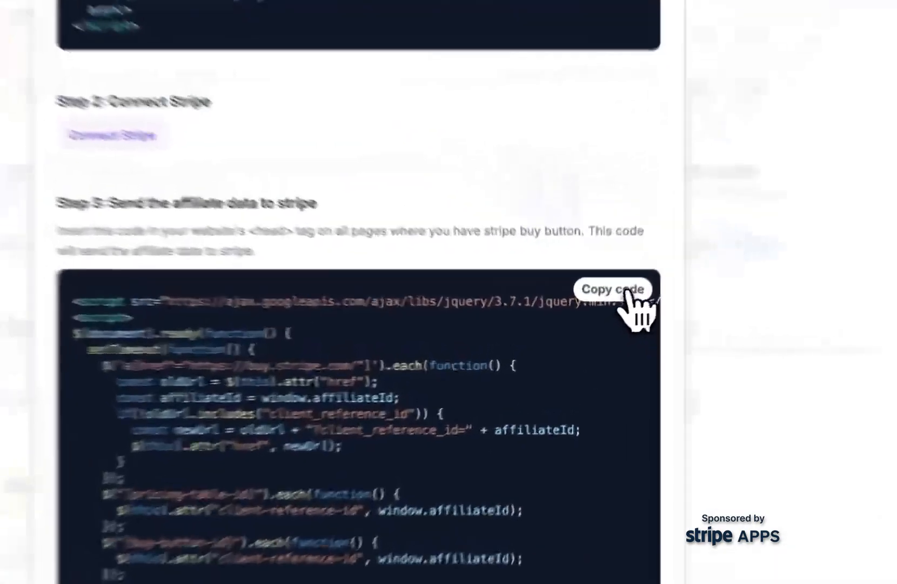
click(605, 319)
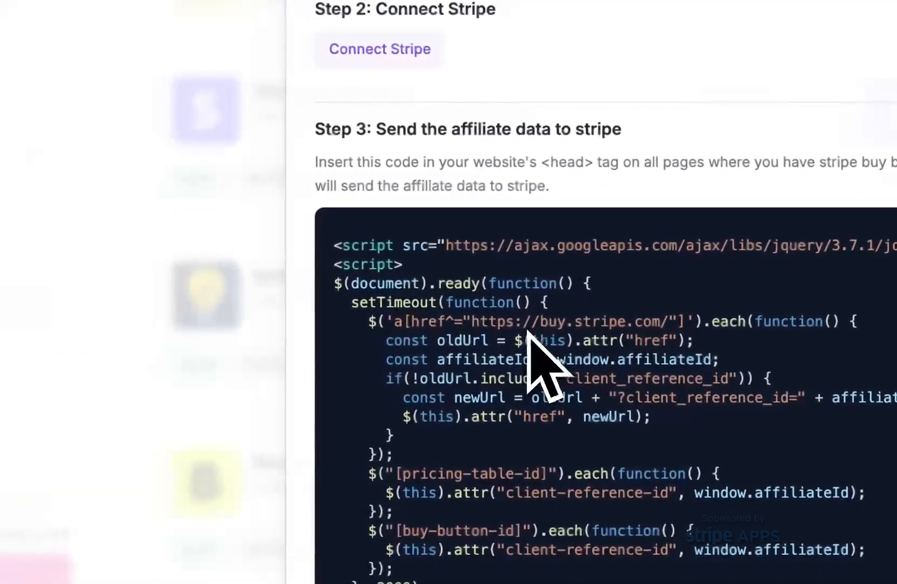
Switch to Cursor and paste the copied affiliate-data script on a new line below the affiliate-widget Script in layout.tsx.
key(super+Tab)
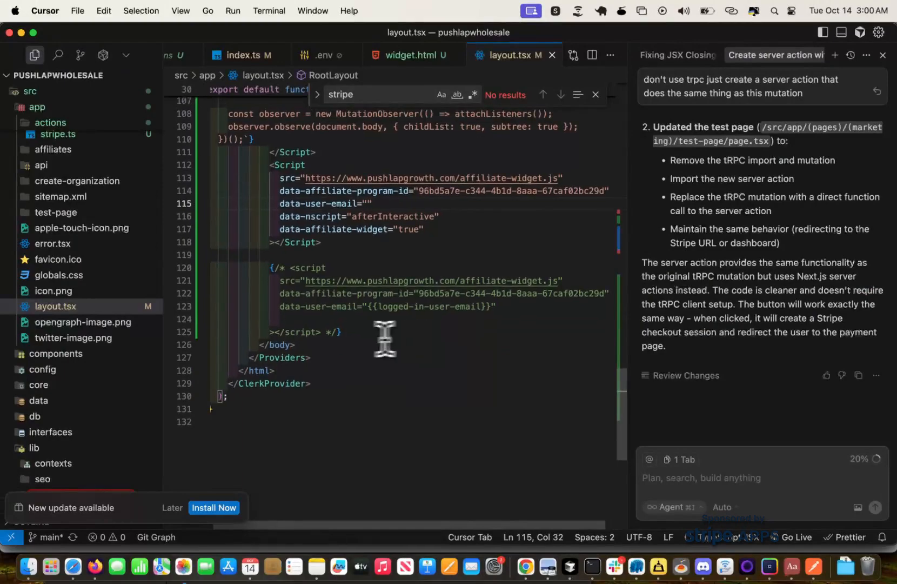
click(355, 332)
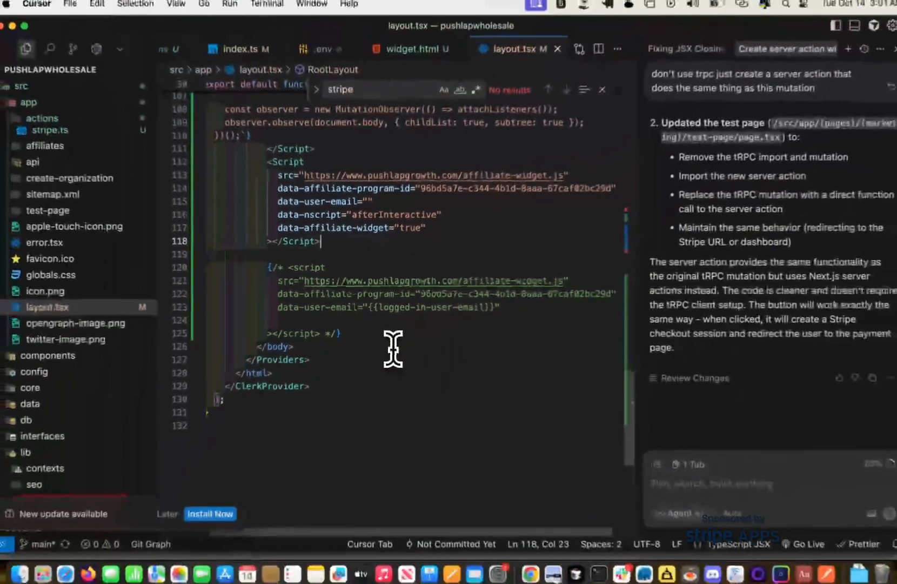
key(Return)
scroll(393, 348, up, 2)
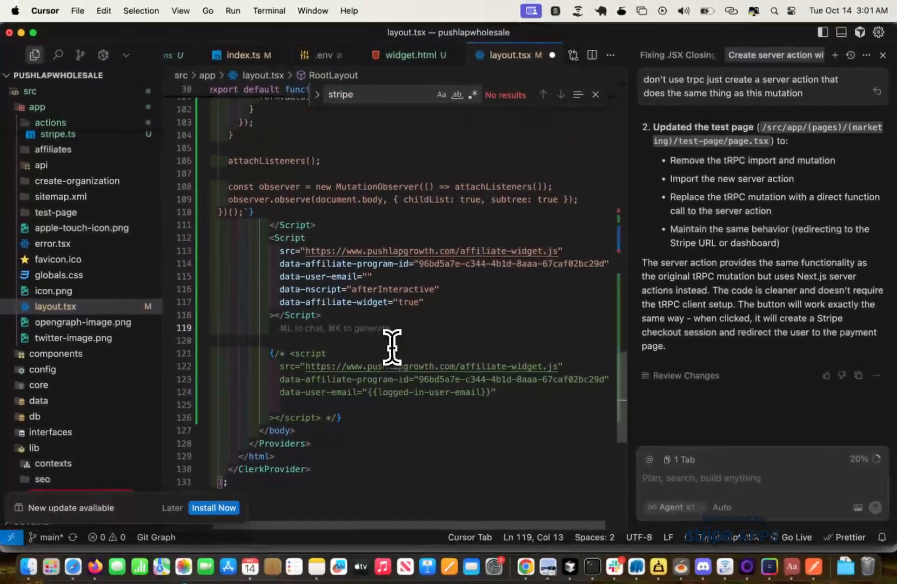
scroll(393, 346, up, 1)
scroll(392, 346, down, 5)
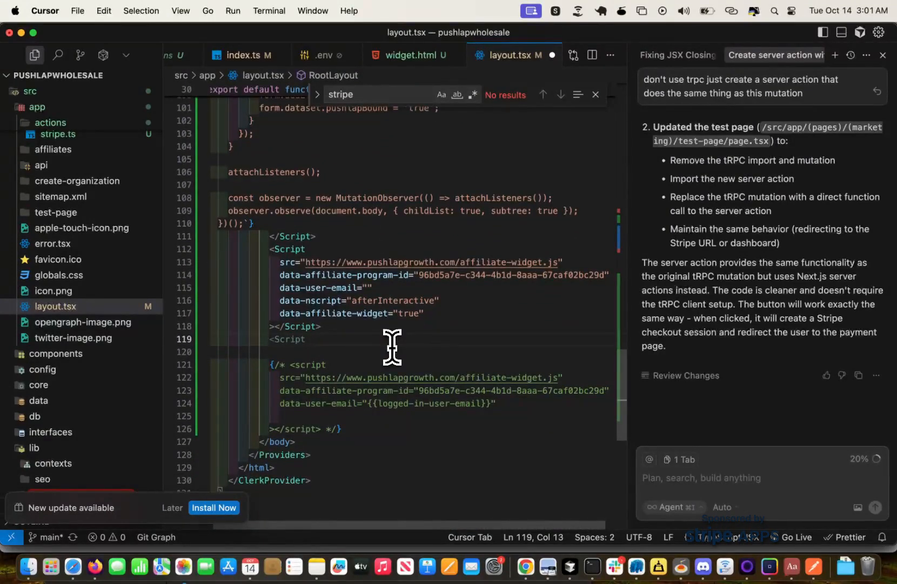
key(super+v)
scroll(400, 379, up, 3)
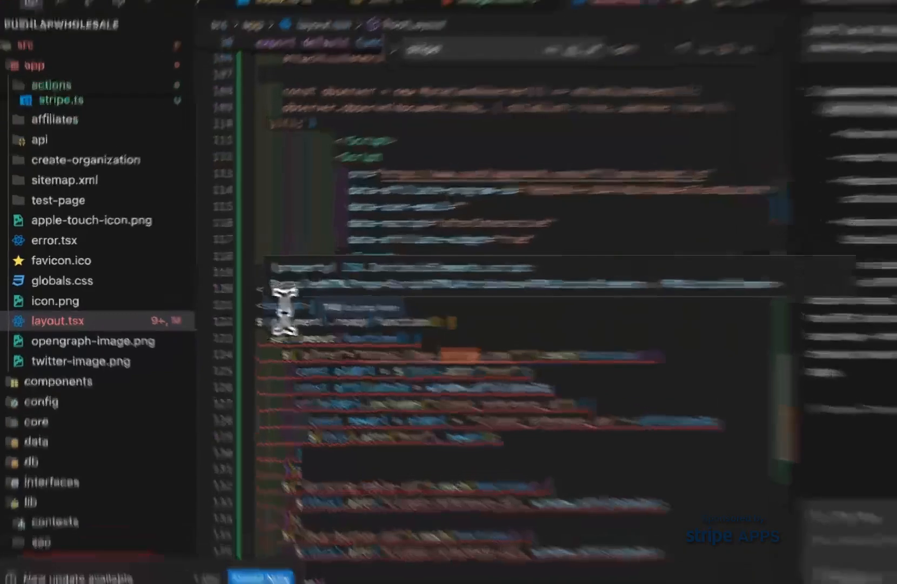
Change the opening and closing tags of the pasted inline script from "script" to "Script".
double_click(226, 294)
text(Script>)
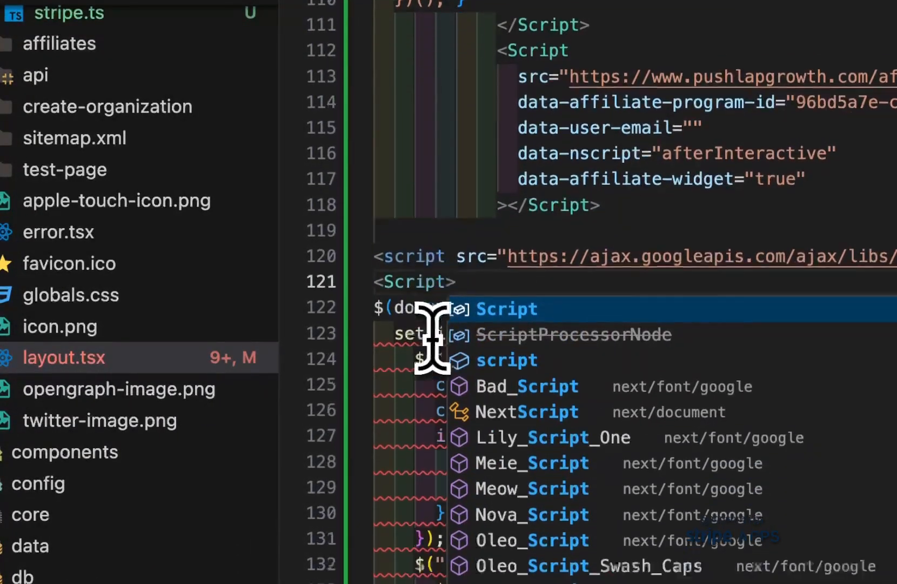
scroll(427, 346, down, 5)
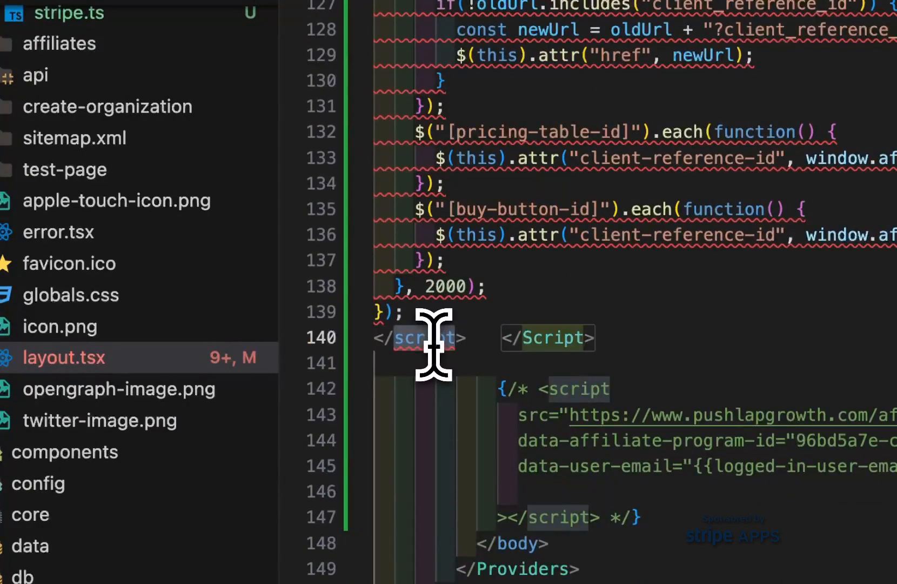
text(Script)
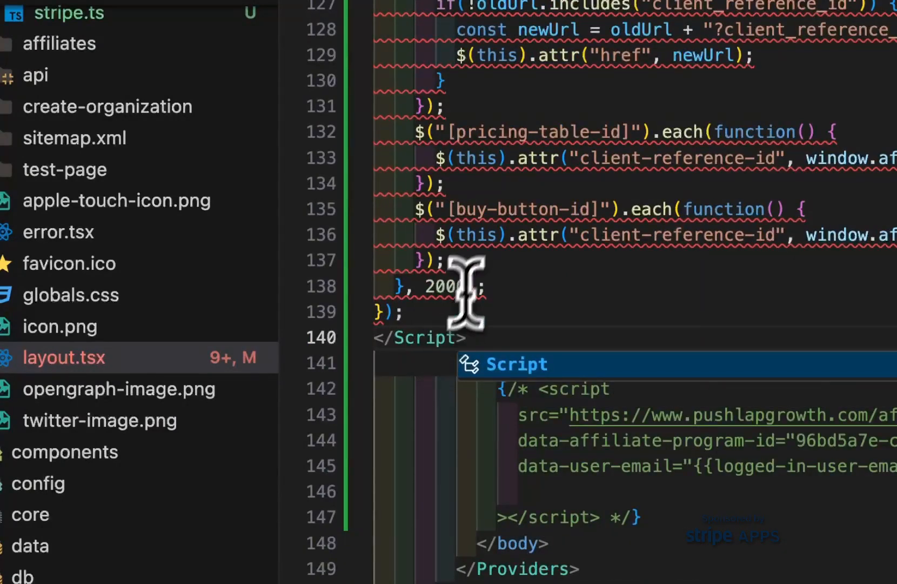
Add the id "pushlap-growth-stripe" to the opening Script tag of the pasted inline code.
scroll(466, 292, up, 3)
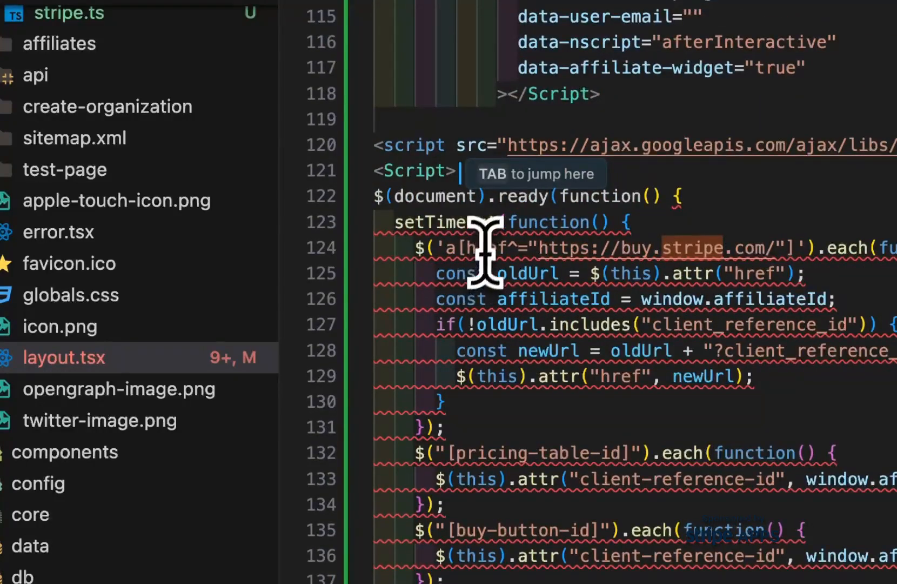
text(id=")
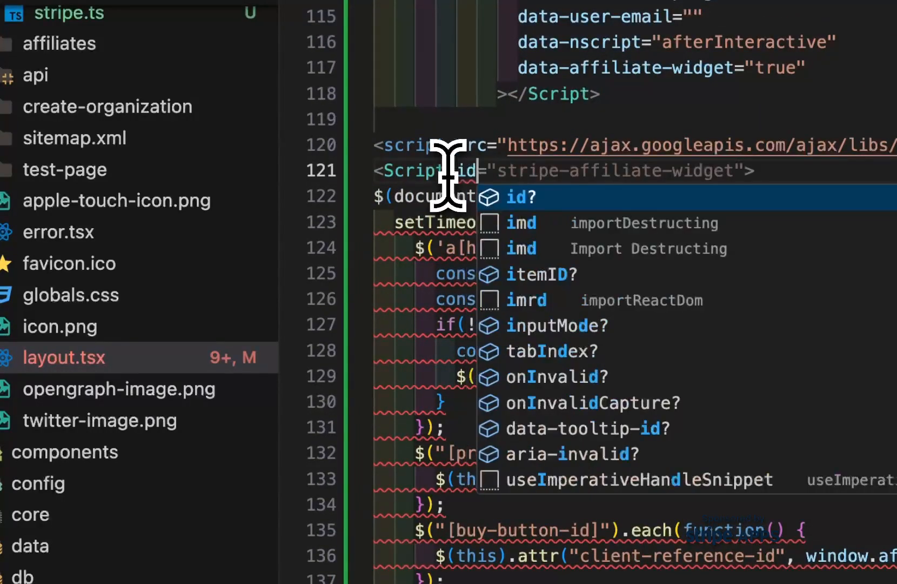
text(stripe-)
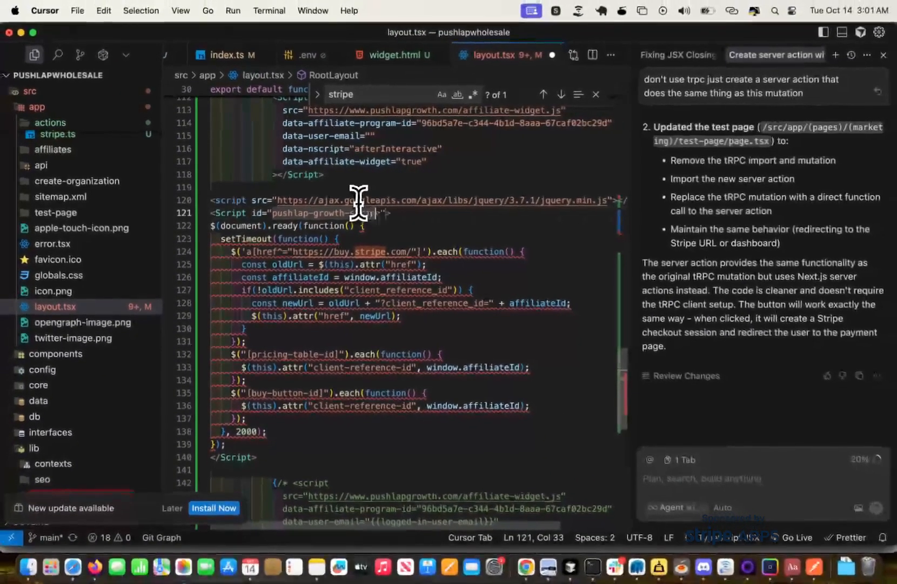
text(e)
key(Right)
Wrap the inline Script's JavaScript in curly braces and backticks as a template literal, and save layout.tsx.
text(``)
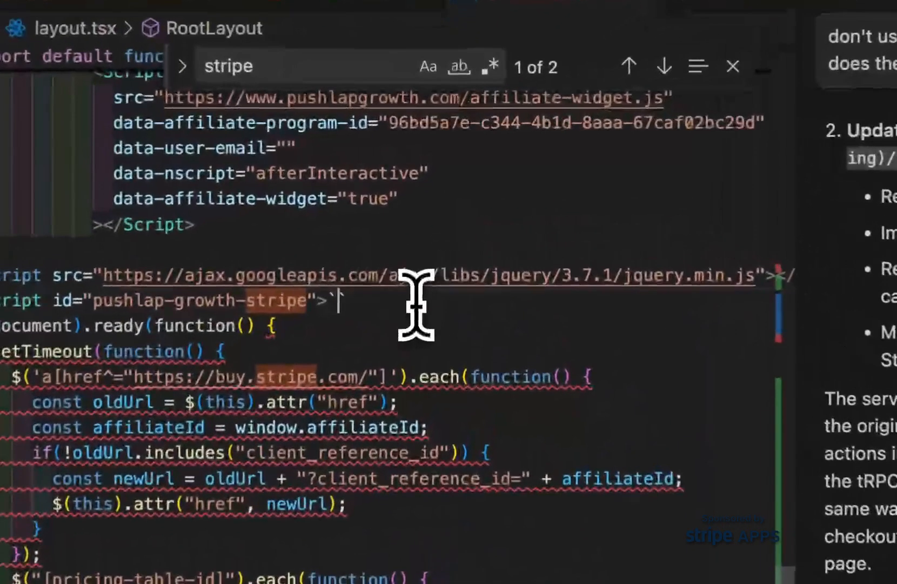
text({)
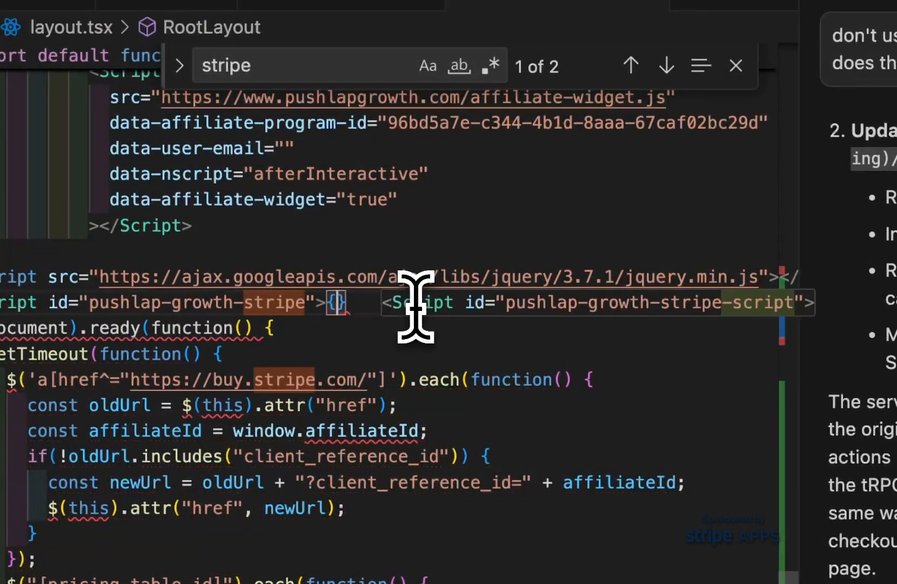
key(Right)
key(BackSpace)
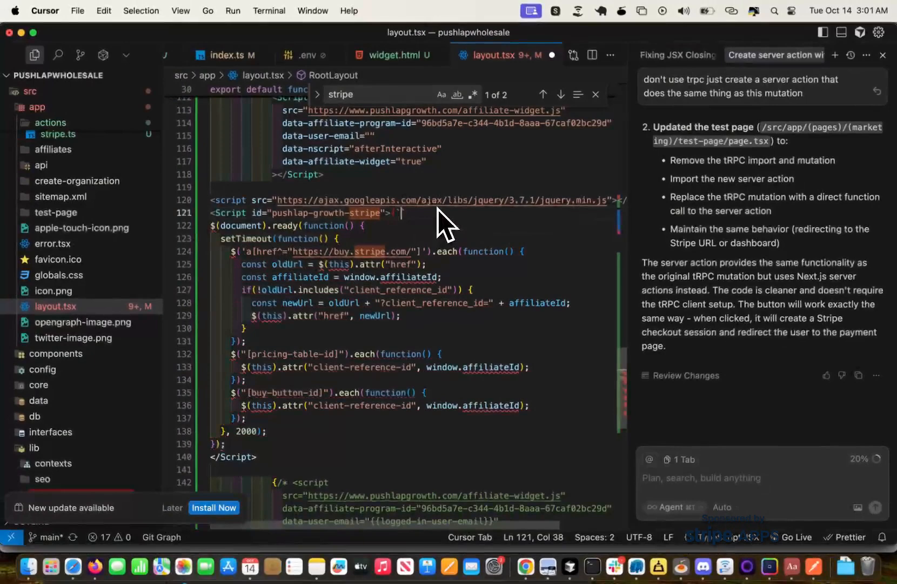
text(``)
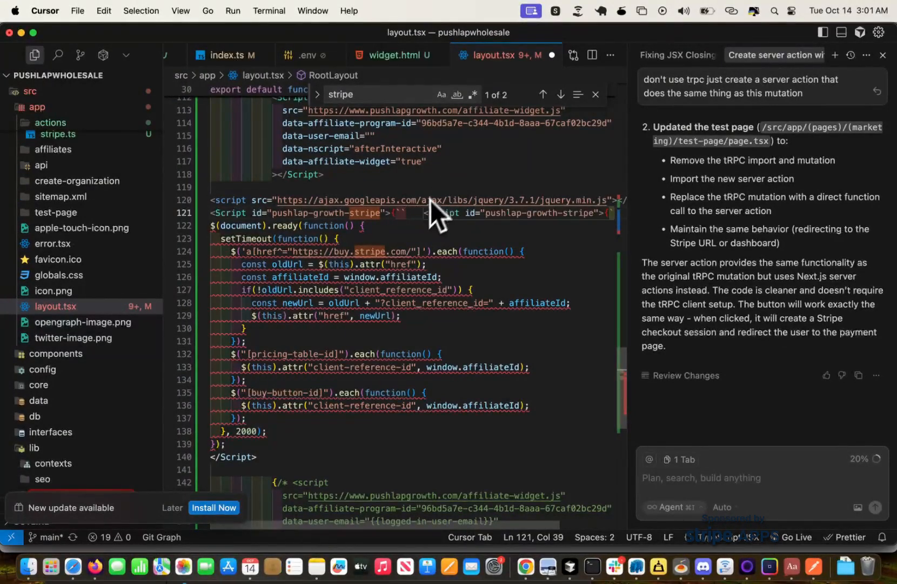
key(BackSpace)
click(231, 447)
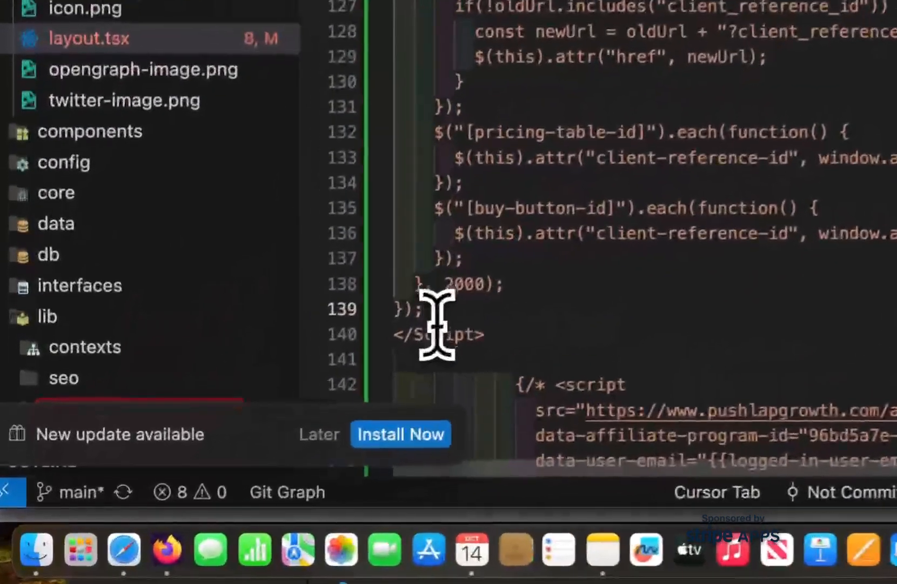
text(`)
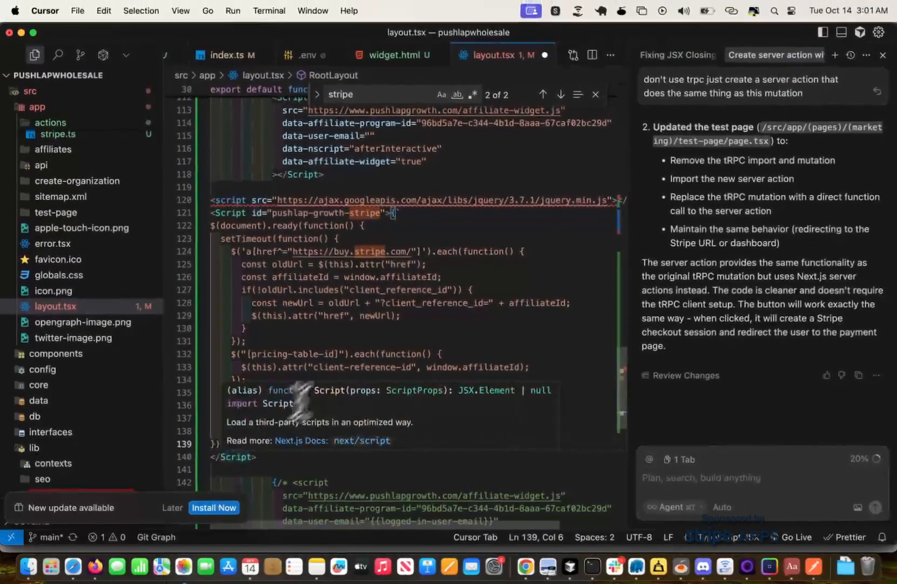
key(cmd+s)
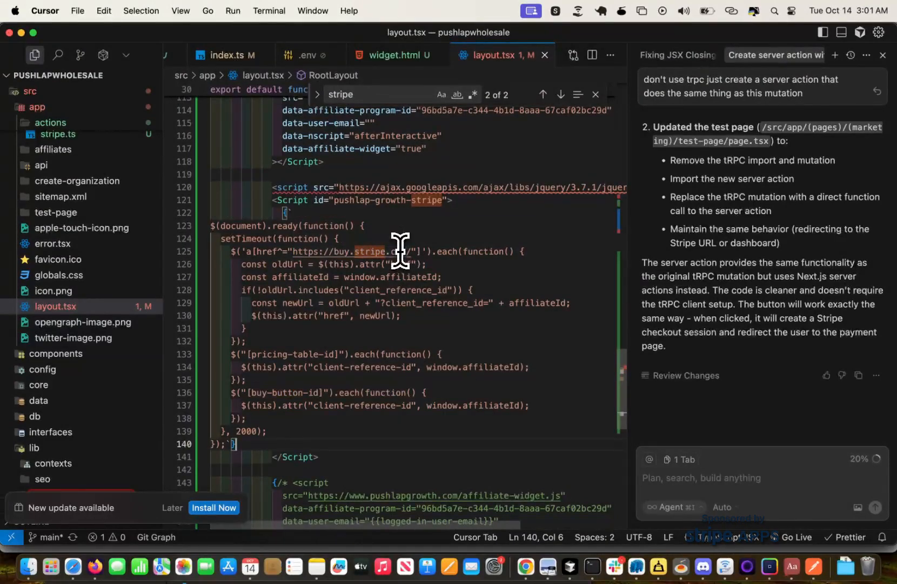
Change the jQuery loader's tags on line 120 from "script" to "Script" and save layout.tsx.
scroll(338, 230, down, 1)
scroll(341, 235, right, 5)
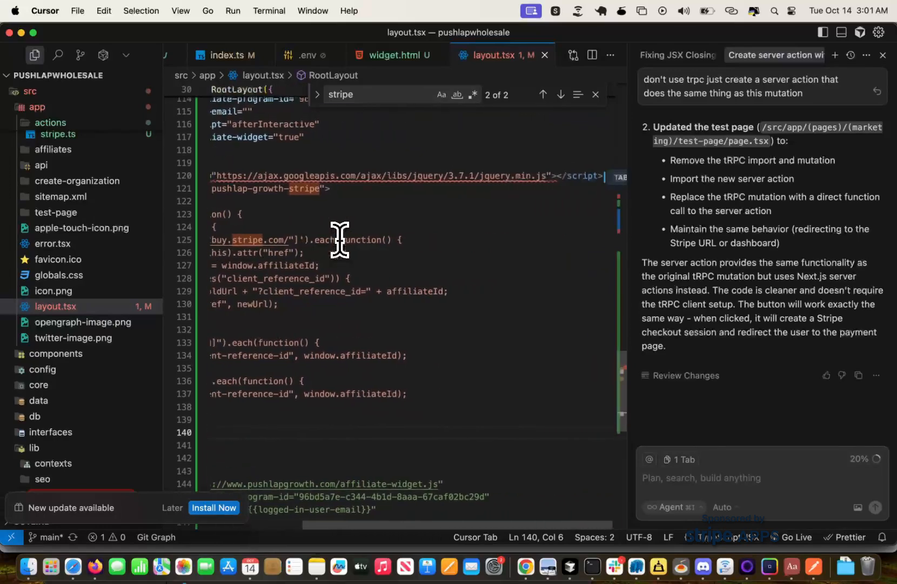
mouse_move(526, 173)
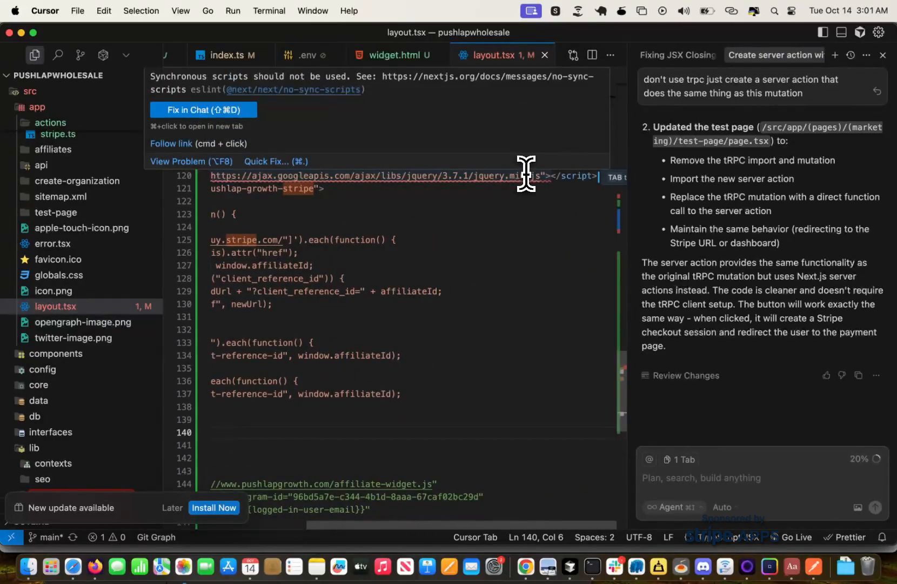
key(cmd+f)
scroll(615, 234, left, 5)
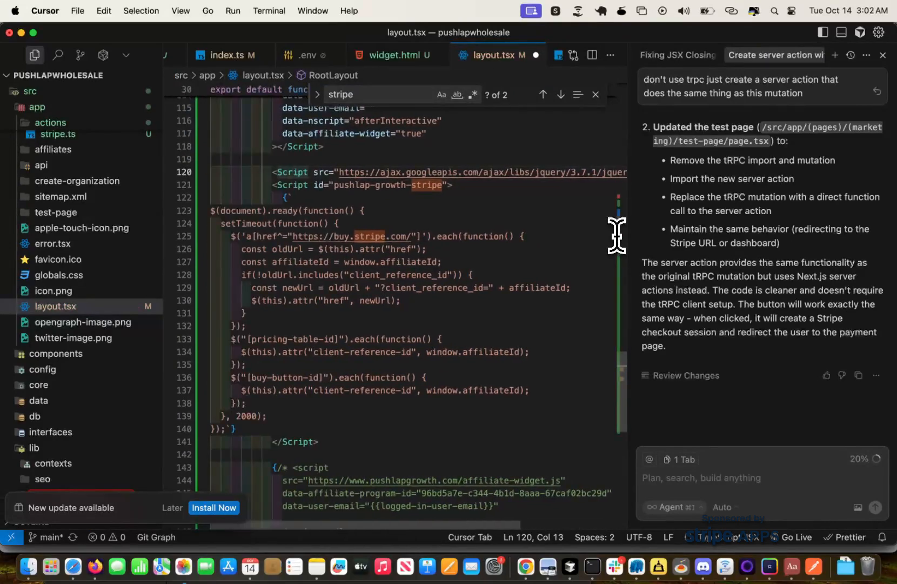
scroll(391, 281, down, 5)
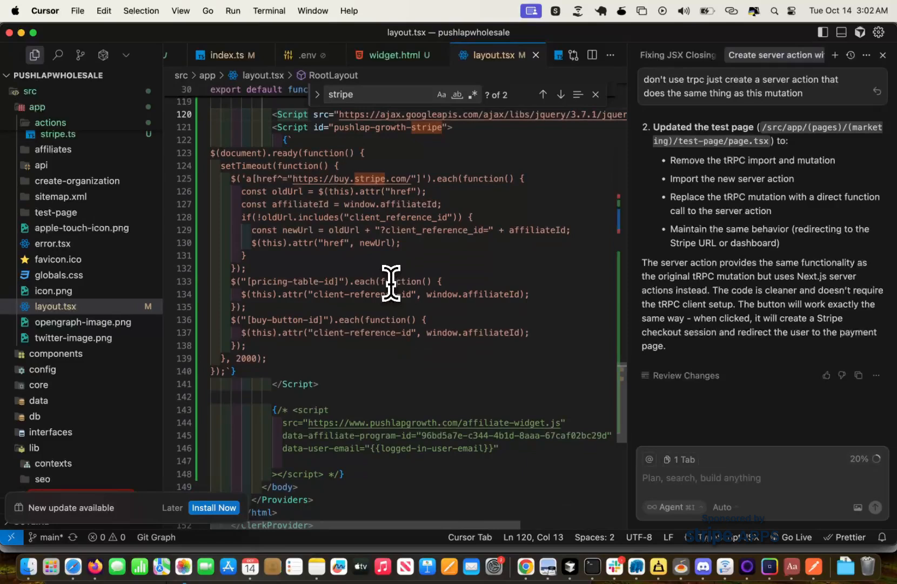
scroll(391, 281, up, 4)
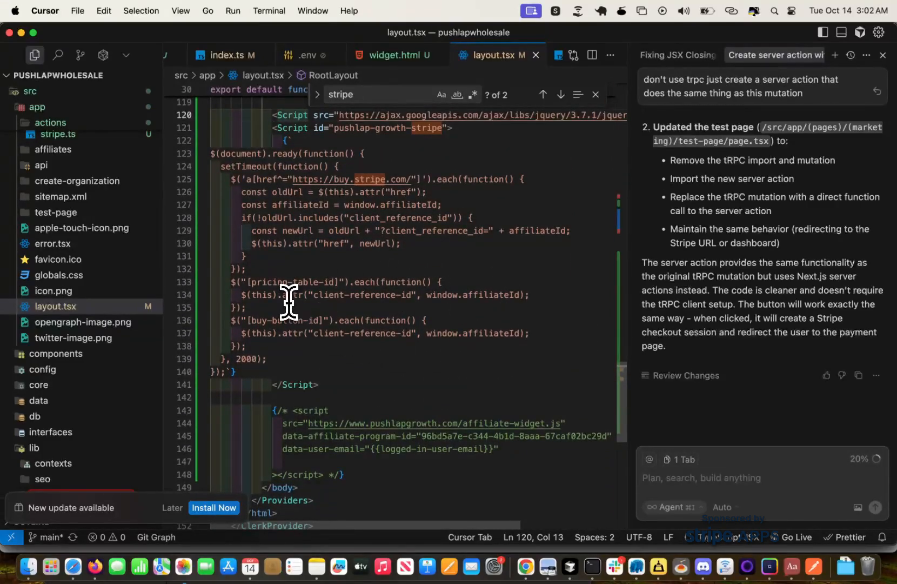
Switch to Chrome, test the "Buy now" link on the reloaded localhost:3000/test-page, and return to Cursor.
key(super+Tab)
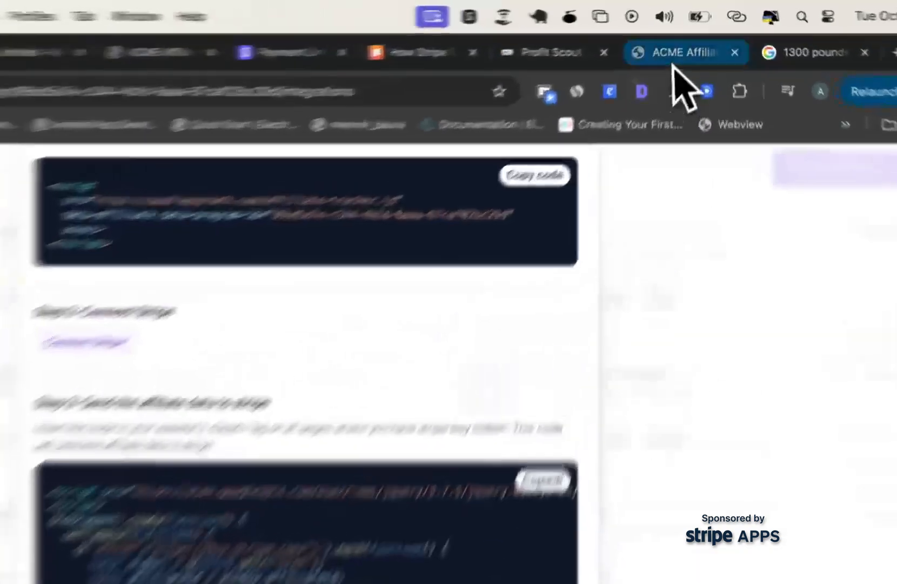
click(698, 34)
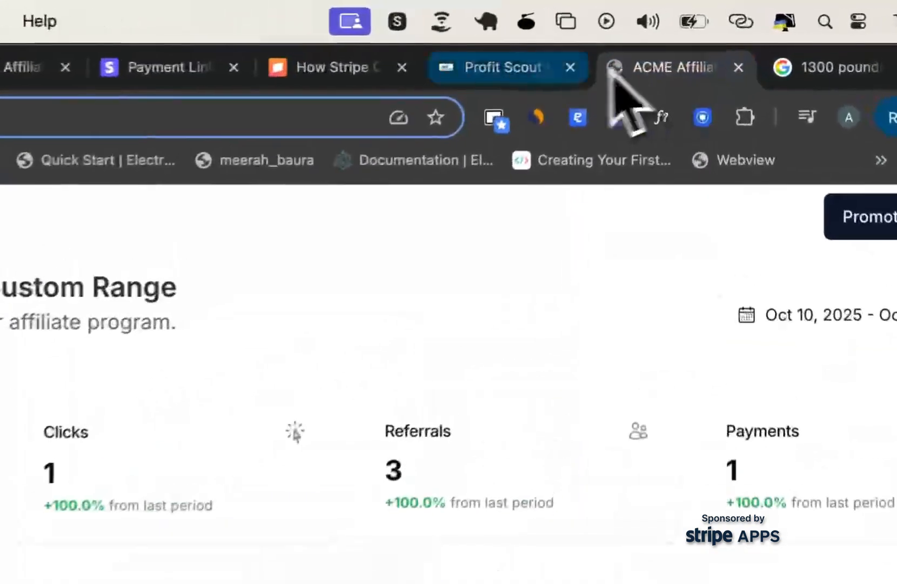
click(610, 34)
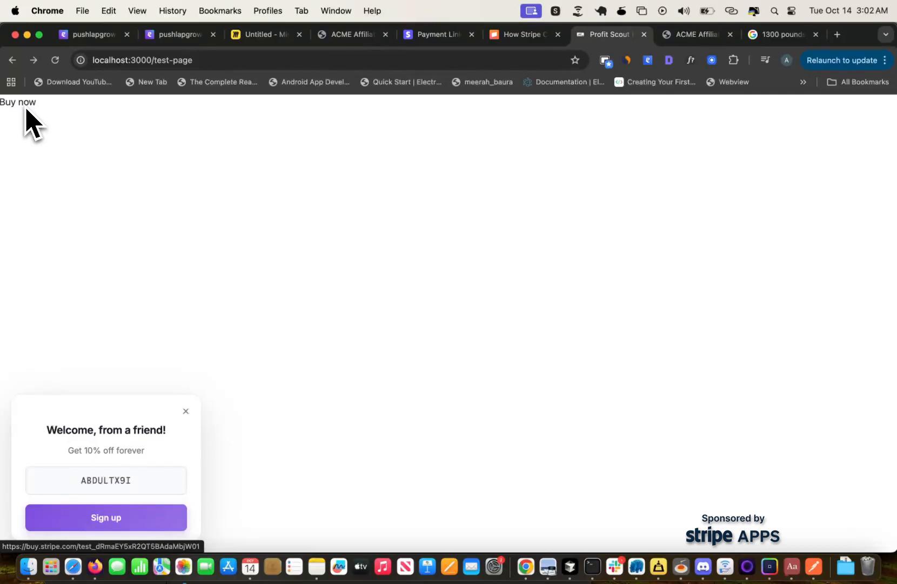
key(super+r)
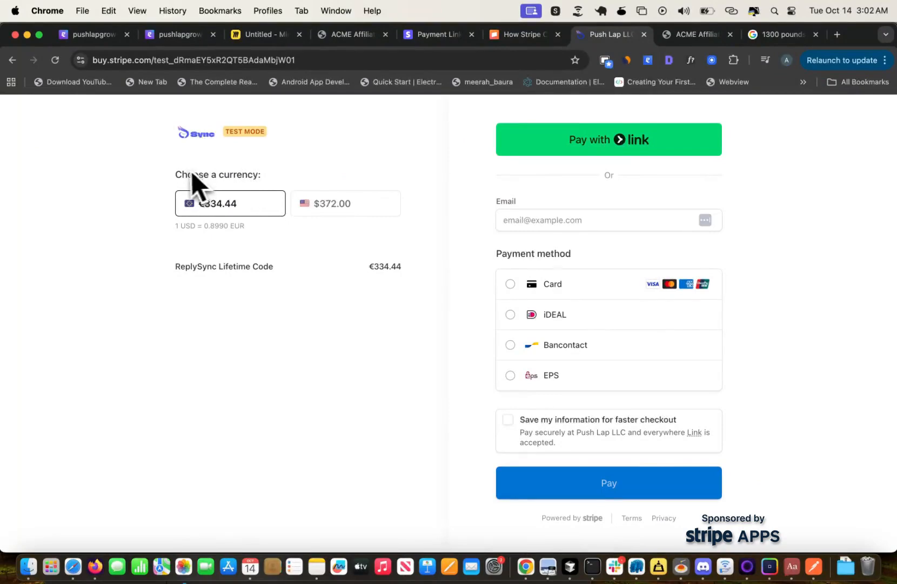
key(super+Tab)
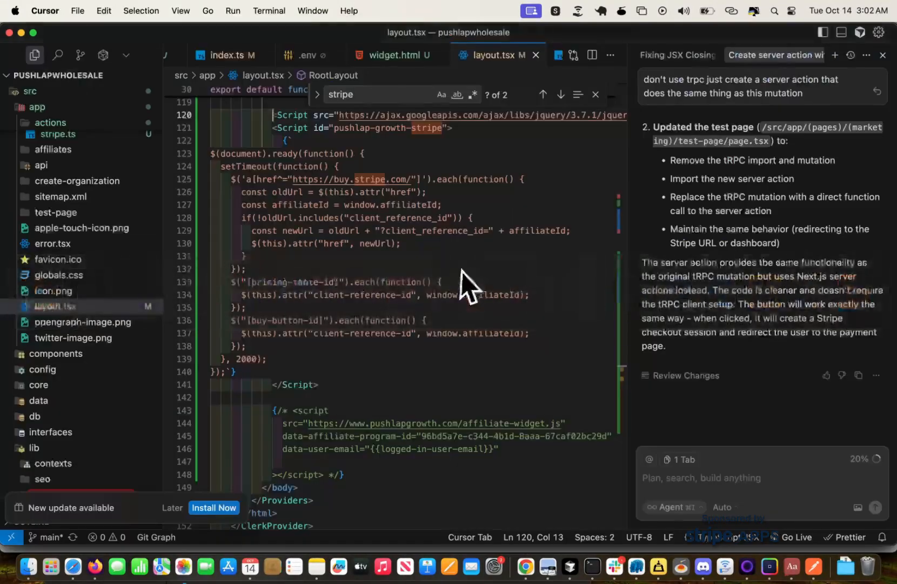
Review the affiliate and Stripe scripts in layout.tsx, and go back from the Stripe checkout to localhost:3000/test-page in Chrome.
scroll(316, 306, up, 2)
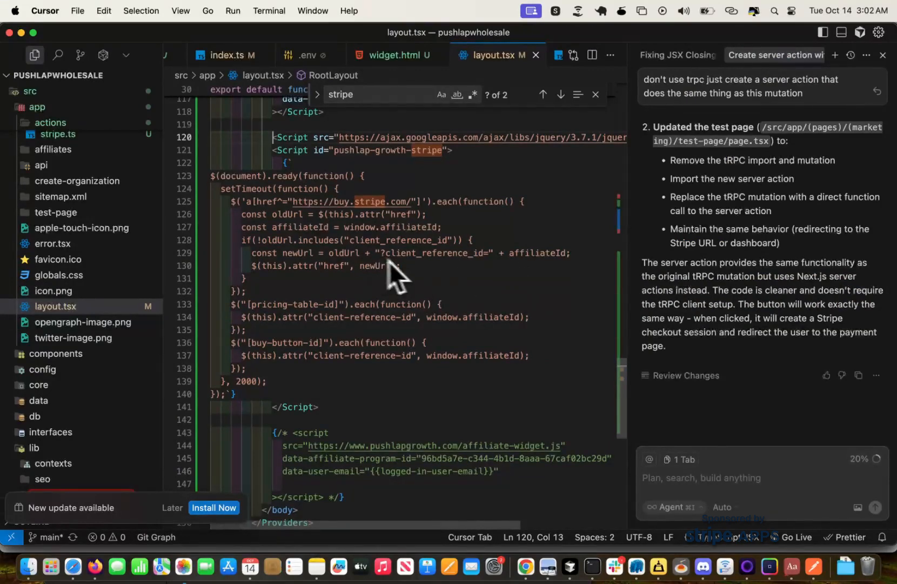
scroll(397, 258, up, 5)
scroll(396, 258, up, 3)
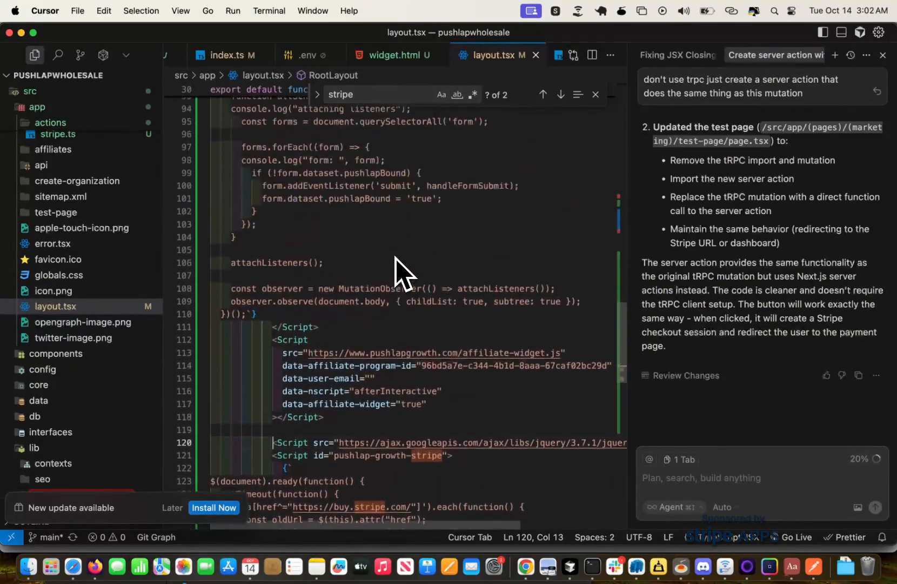
scroll(395, 270, down, 7)
key(super+Tab)
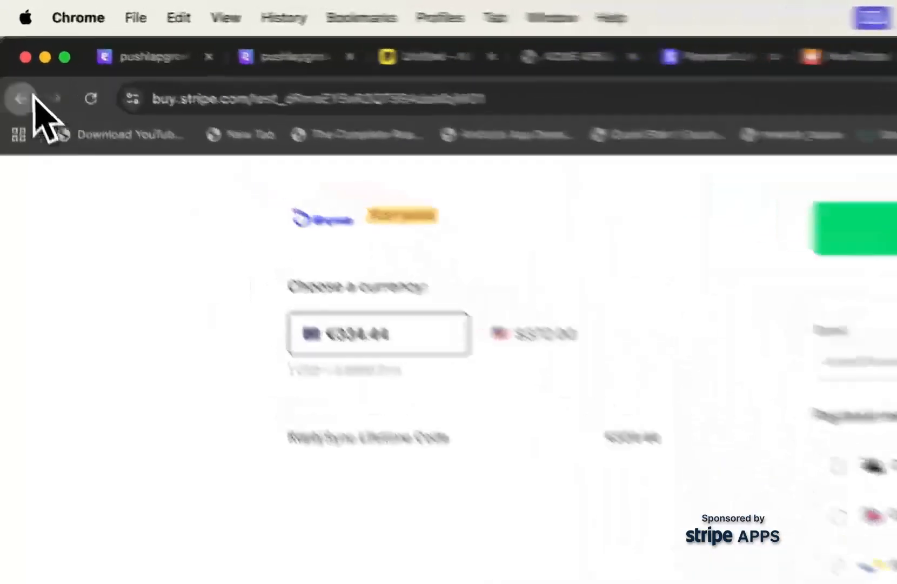
click(12, 60)
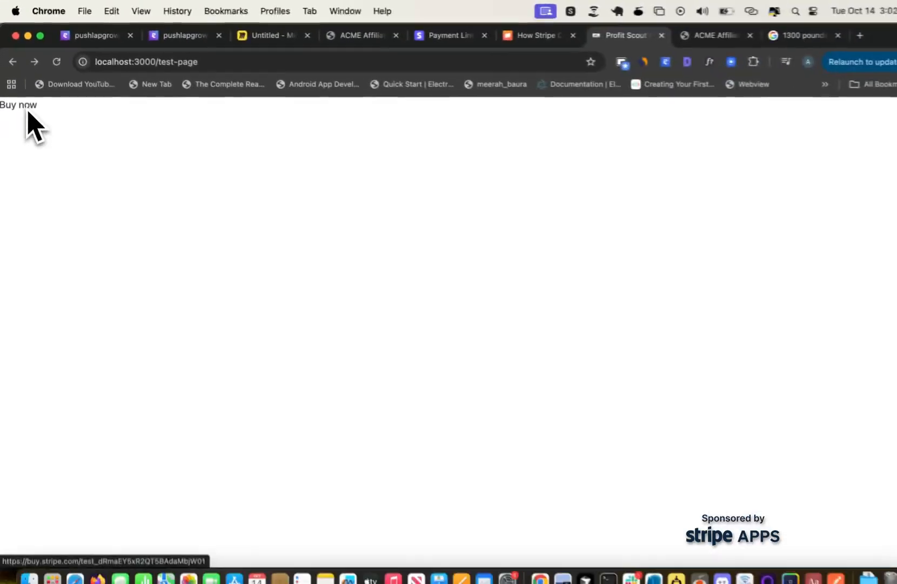
Switch to Cursor and comment out the entire "pushlap-growth-body" Script block in layout.tsx.
key(super+Tab)
scroll(384, 230, up, 10)
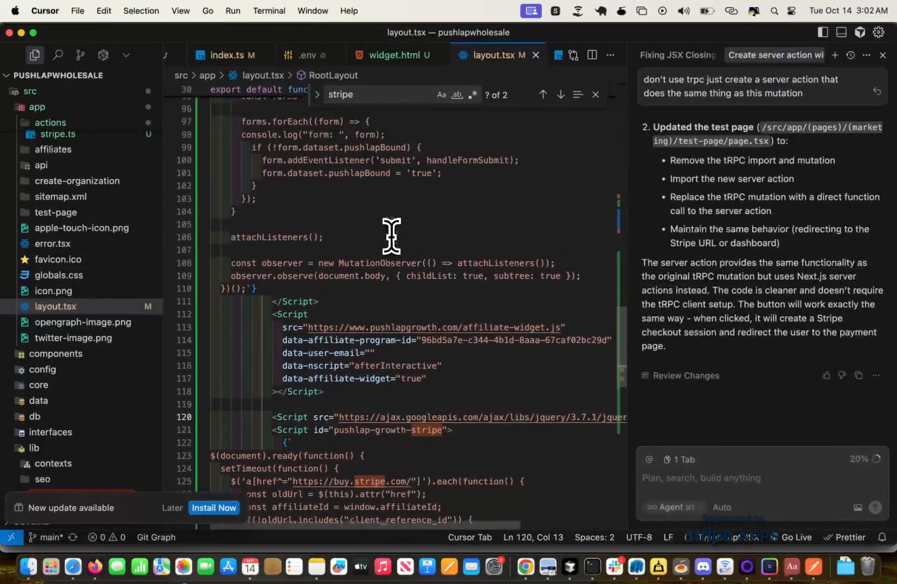
scroll(391, 235, up, 5)
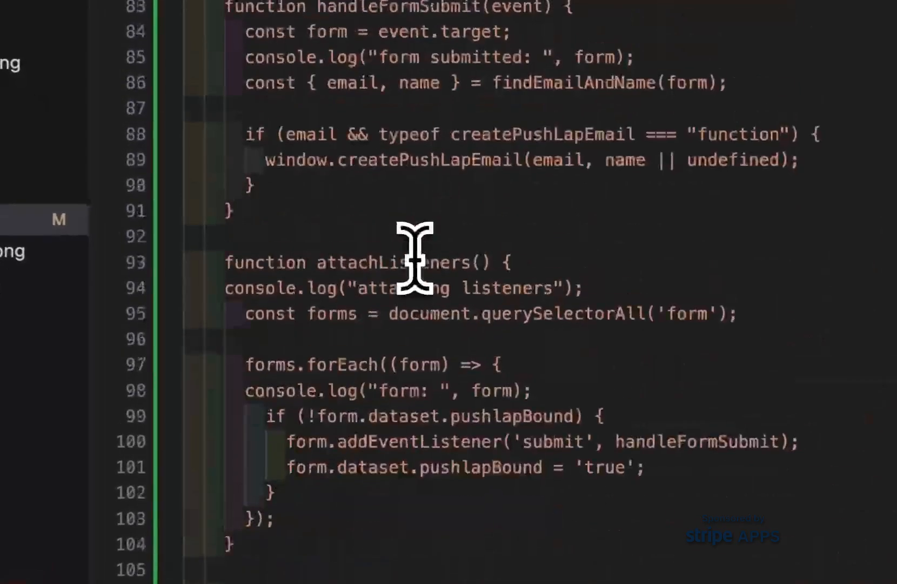
scroll(415, 257, up, 7)
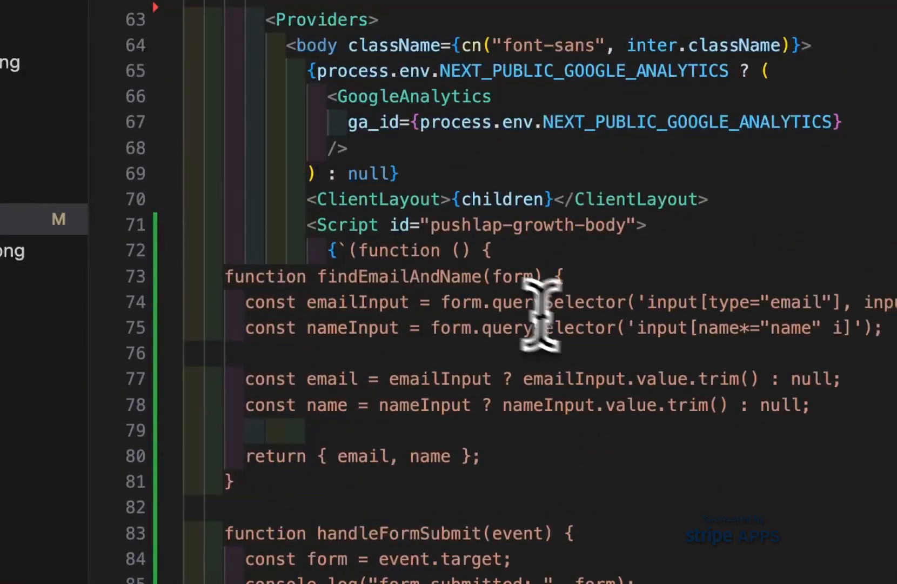
shift+click(320, 225)
key(super+slash)
scroll(555, 346, down, 10)
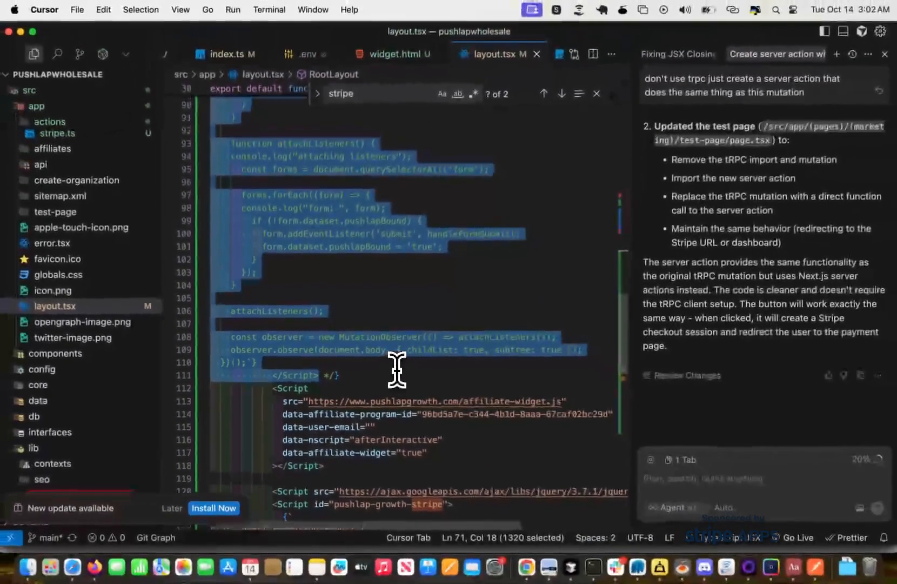
scroll(399, 368, up, 10)
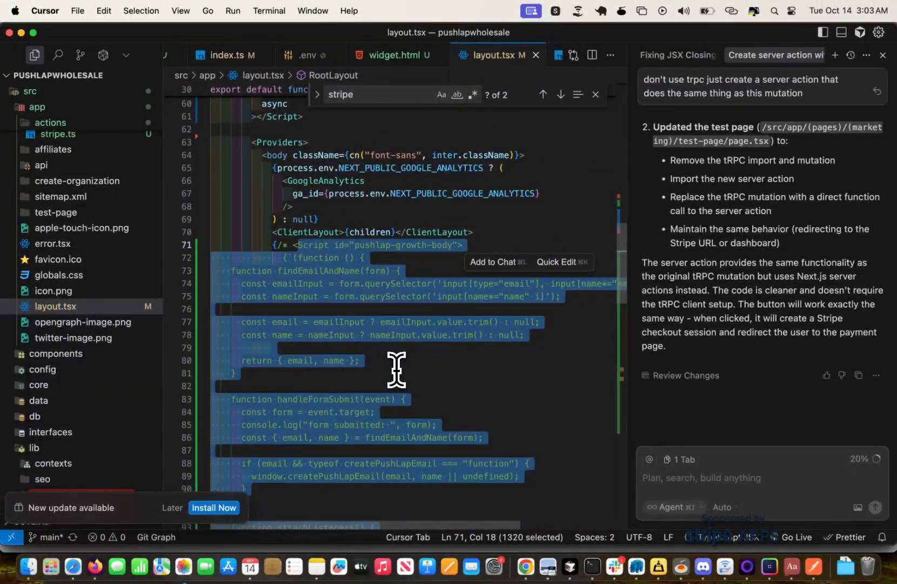
Switch to Chrome, open the developer console for the test page, reload it and examine the logged errors.
key(super+Tab)
right_click(398, 372)
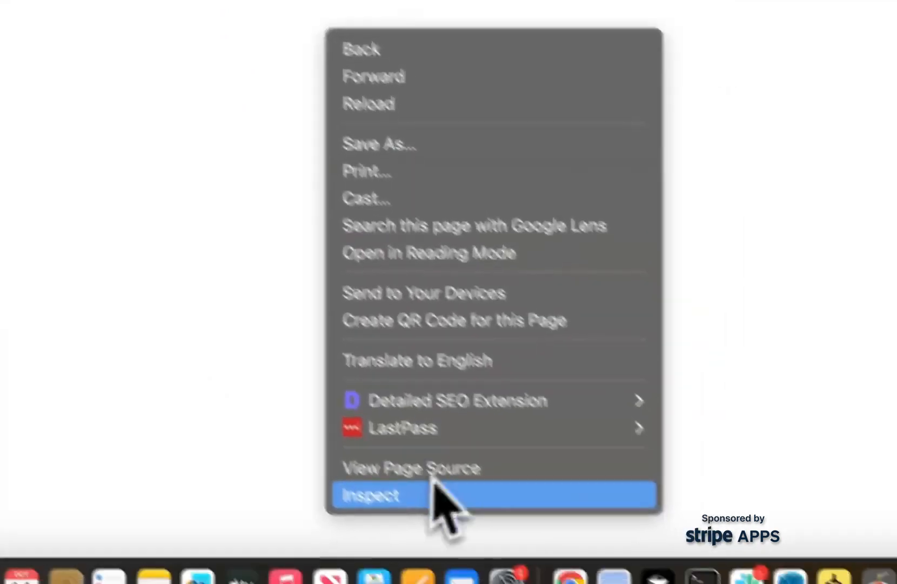
click(434, 483)
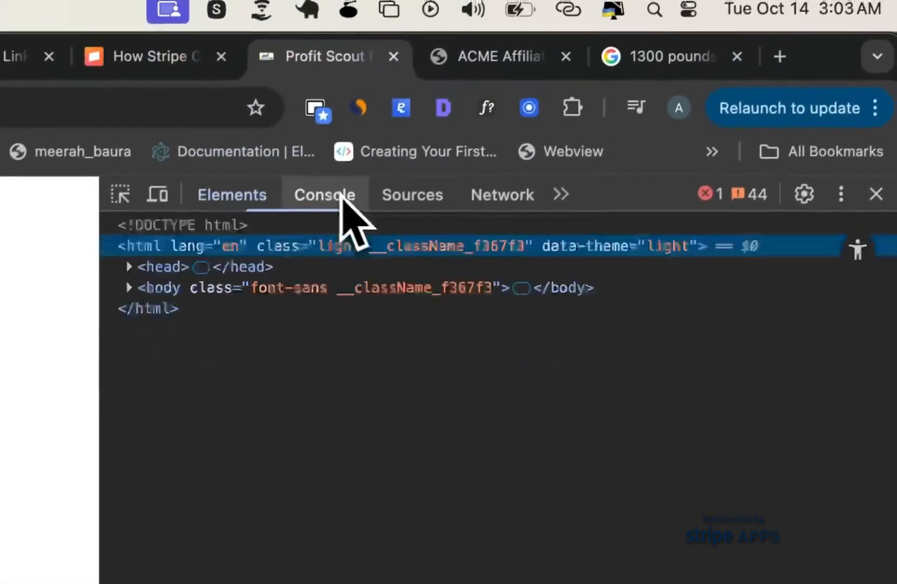
click(340, 180)
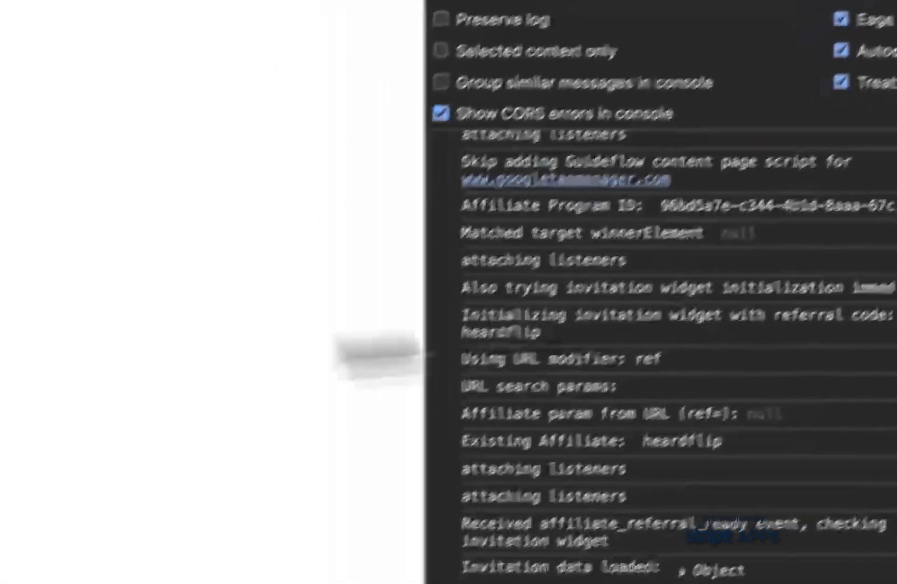
key(super+r)
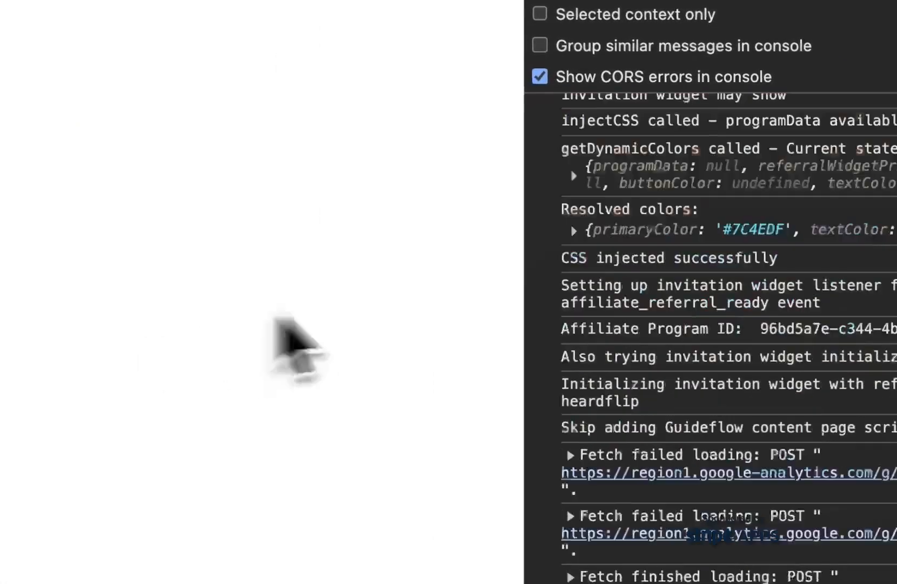
scroll(594, 283, up, 10)
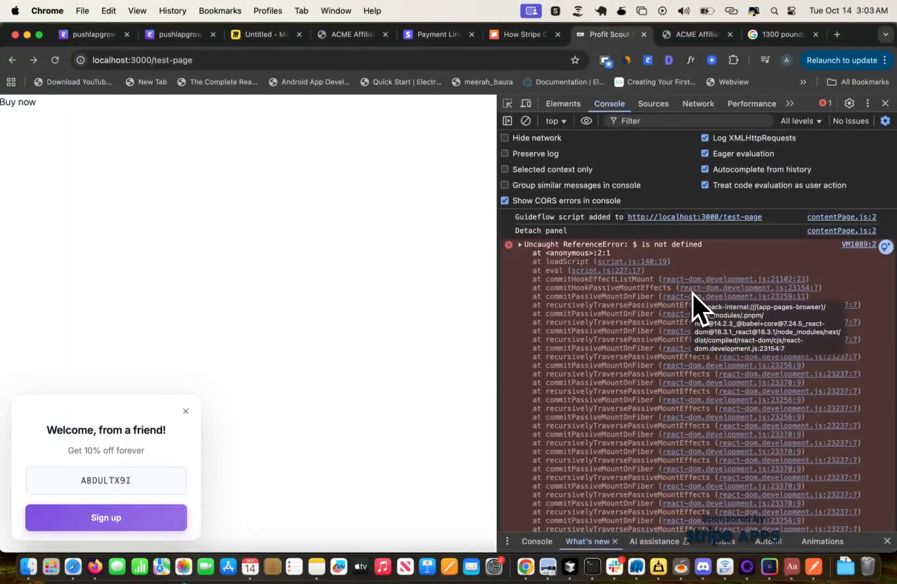
Switch to Cursor, add the async attribute to the jQuery Script tag on line 120, and save layout.tsx.
key(super+Tab)
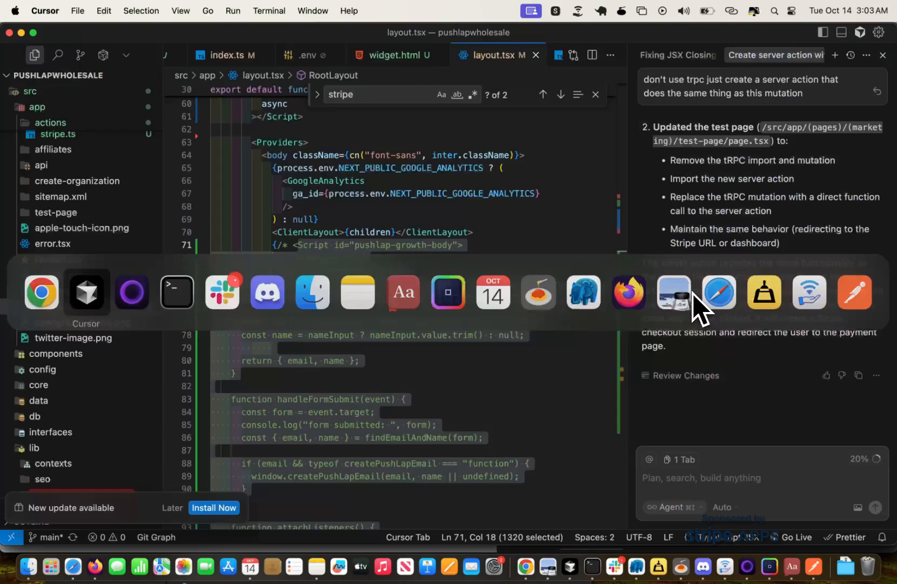
scroll(346, 295, down, 5)
scroll(346, 294, down, 6)
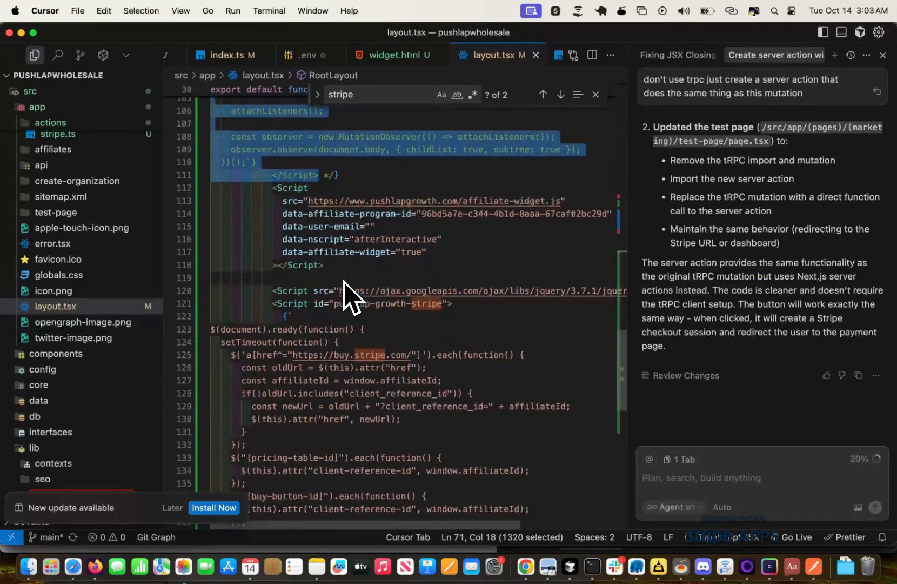
scroll(331, 275, down, 2)
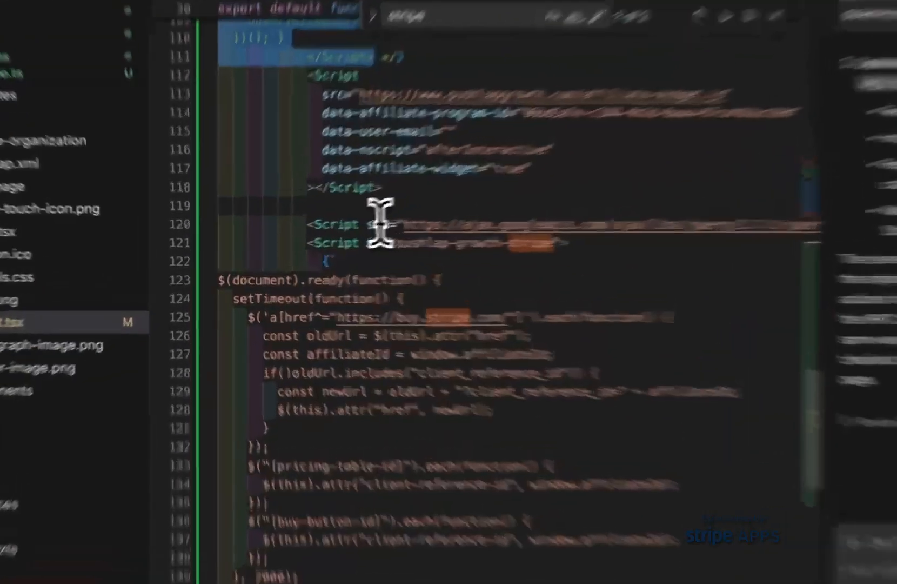
click(313, 239)
key(Left)
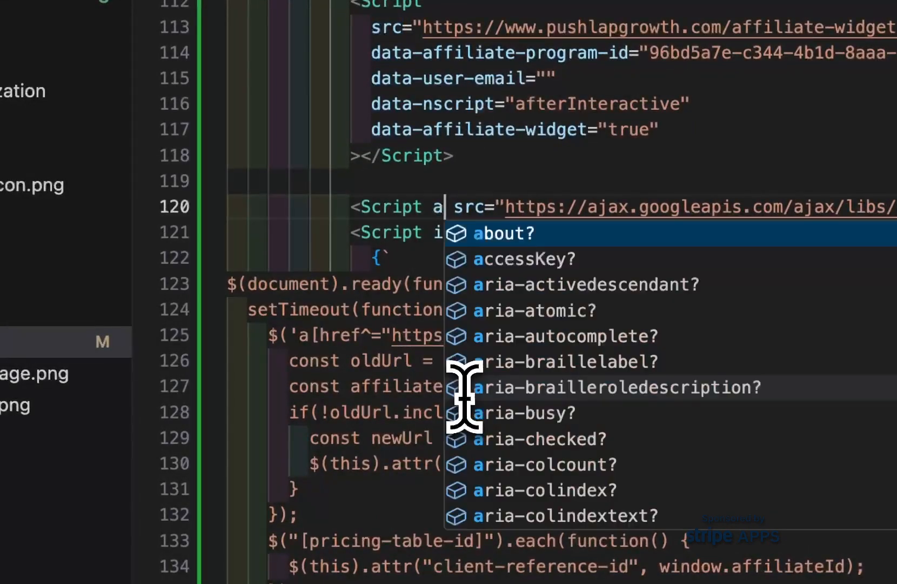
text(async)
key(Return)
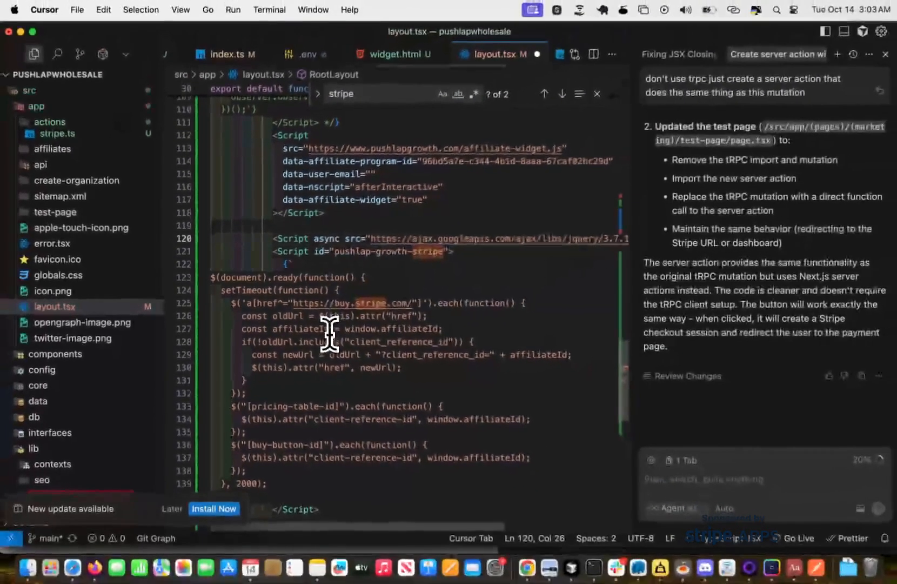
key(super+s)
Switch to Chrome, reload the test page, try the "Buy now" link and examine the console errors again.
key(super+Tab)
key(super+r)
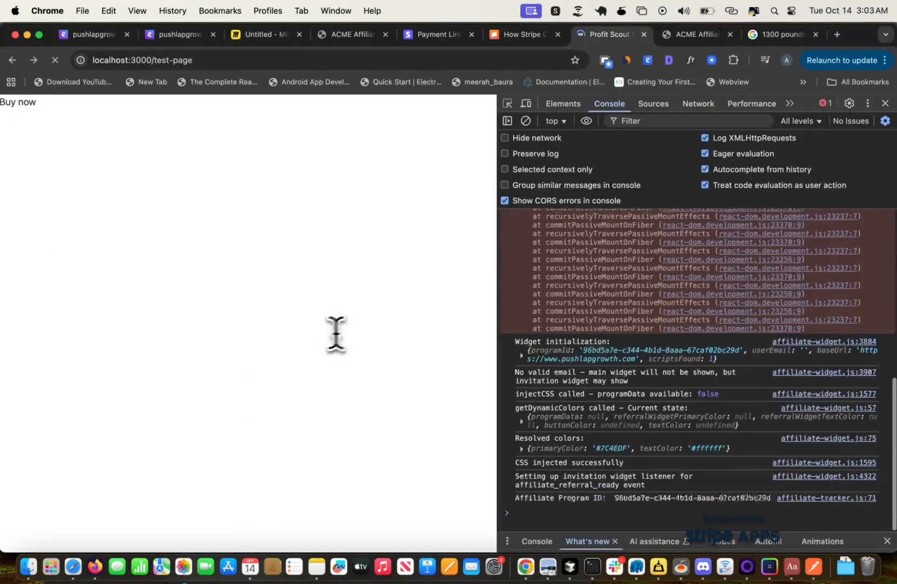
scroll(648, 343, up, 10)
key(super+r)
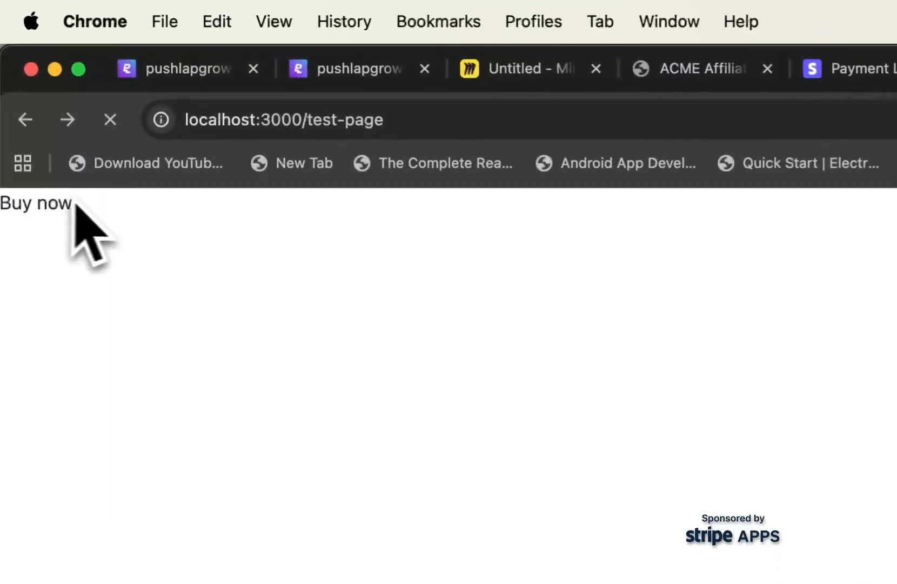
click(75, 204)
click(26, 120)
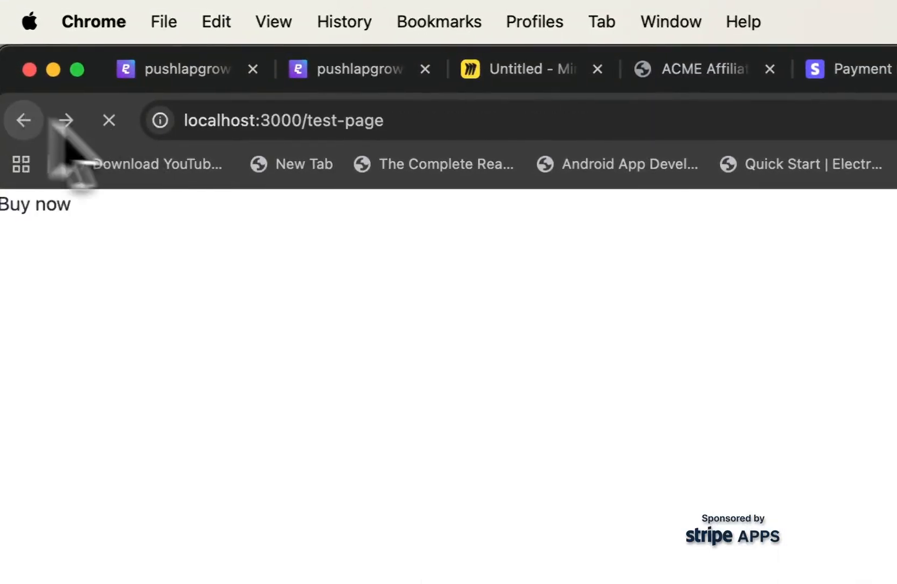
scroll(565, 381, up, 2)
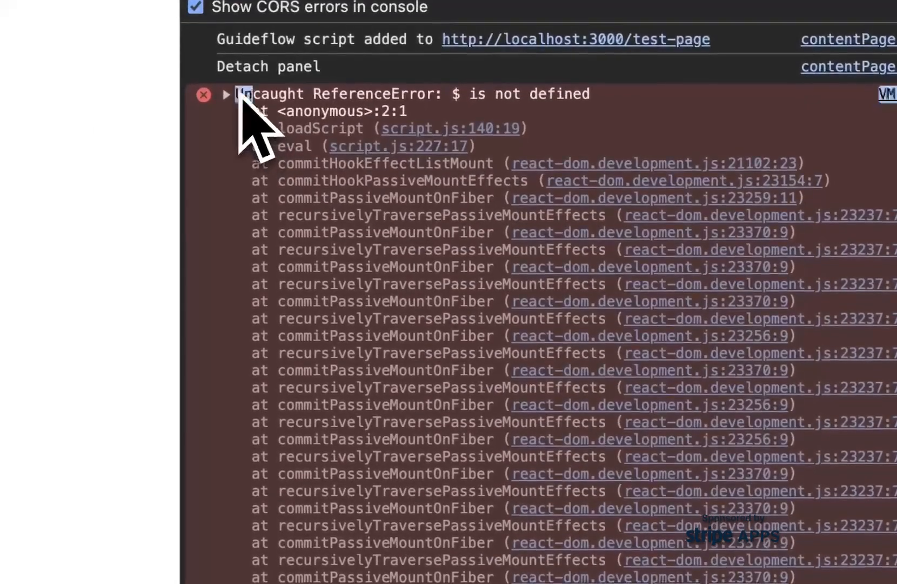
Select the full "$ is not defined" error trace in the console and start a new agent chat in Cursor.
drag(238, 94, 600, 403)
mouse_move(654, 443)
mouse_down()
mouse_move(607, 420)
mouse_move(622, 524)
mouse_move(726, 1)
mouse_move(745, 240)
mouse_move(735, 274)
mouse_move(760, 324)
mouse_up()
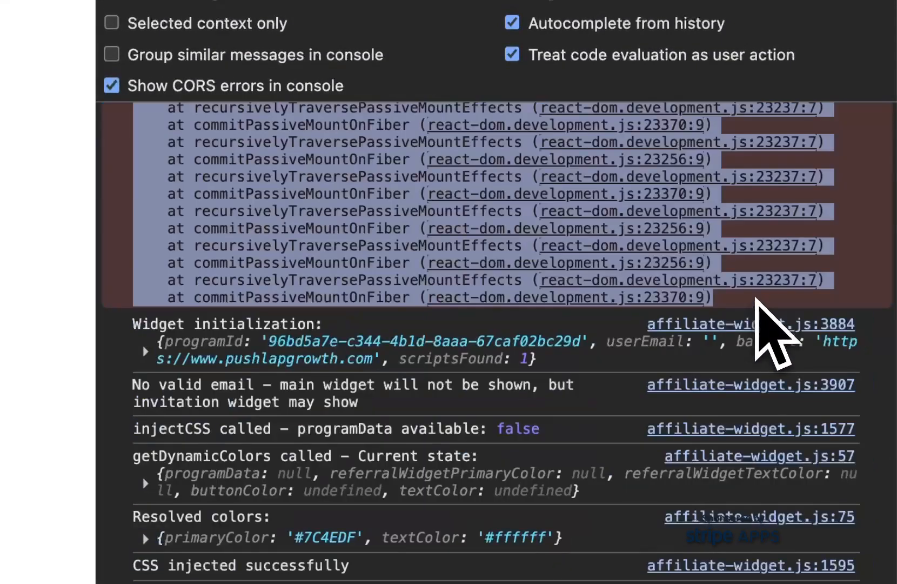
key(super+Tab)
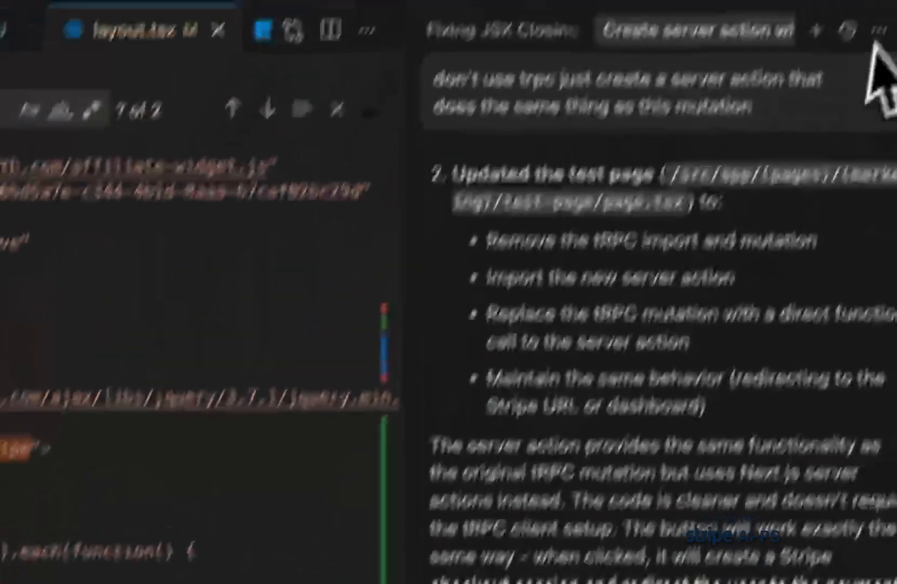
click(818, 31)
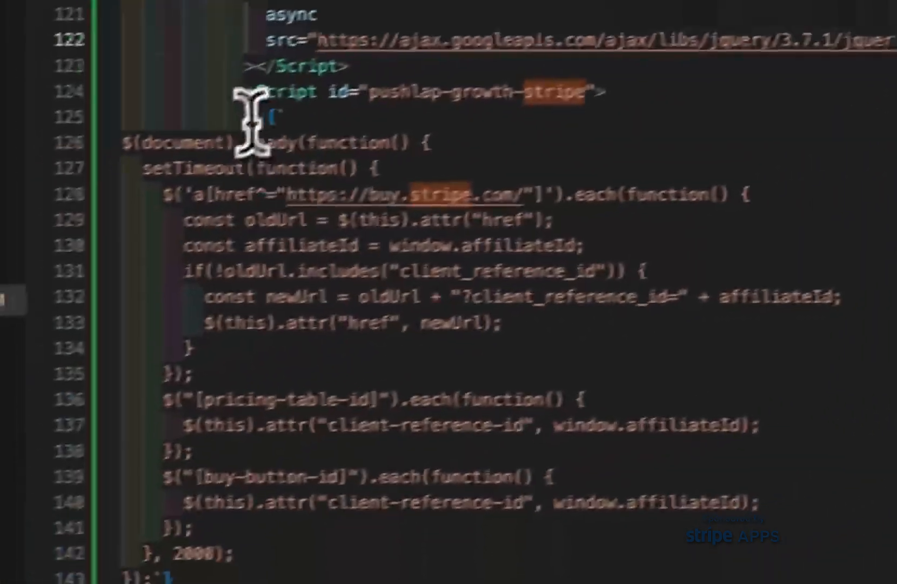
click(247, 91)
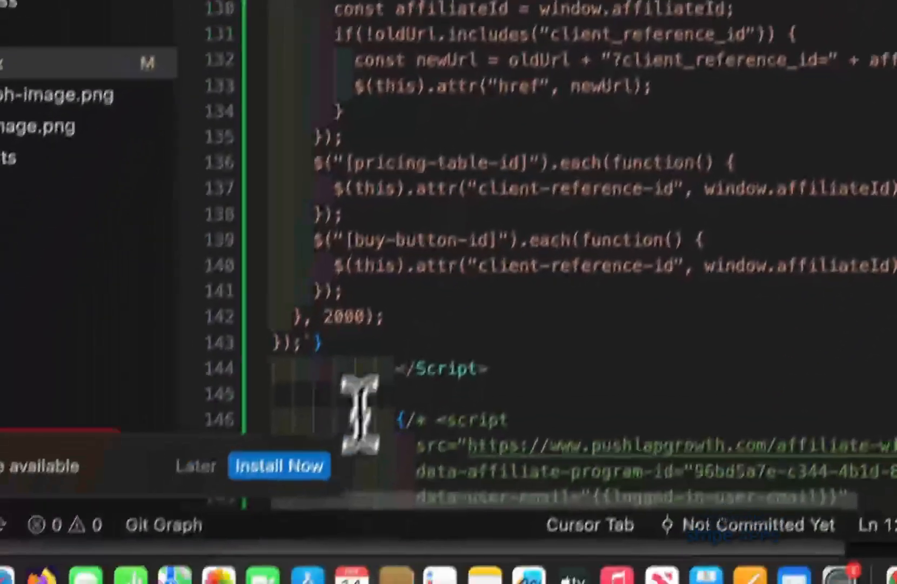
shift+click(525, 368)
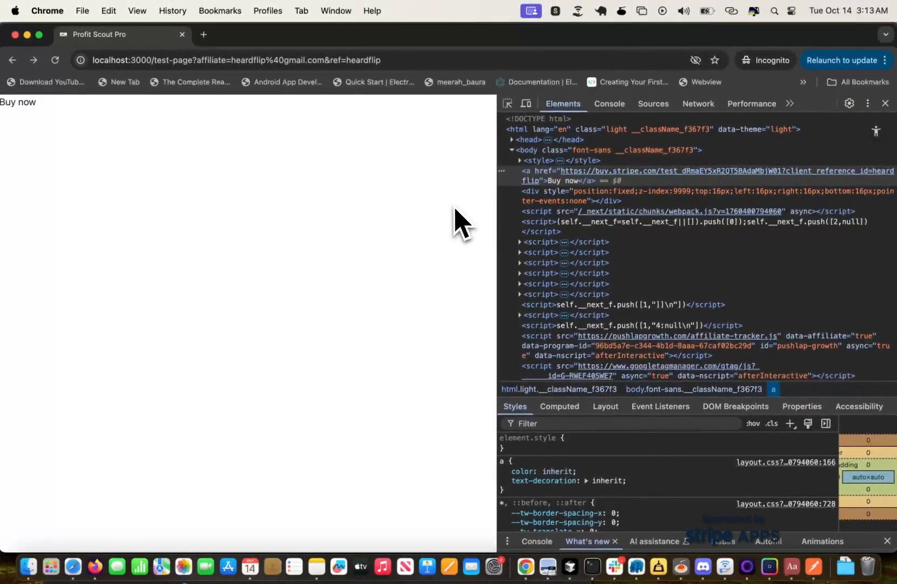
Switch to Cursor and change the "Buy now" element's opening and closing tags from "a" to "Link" in test-page/page.tsx.
key(super+Tab)
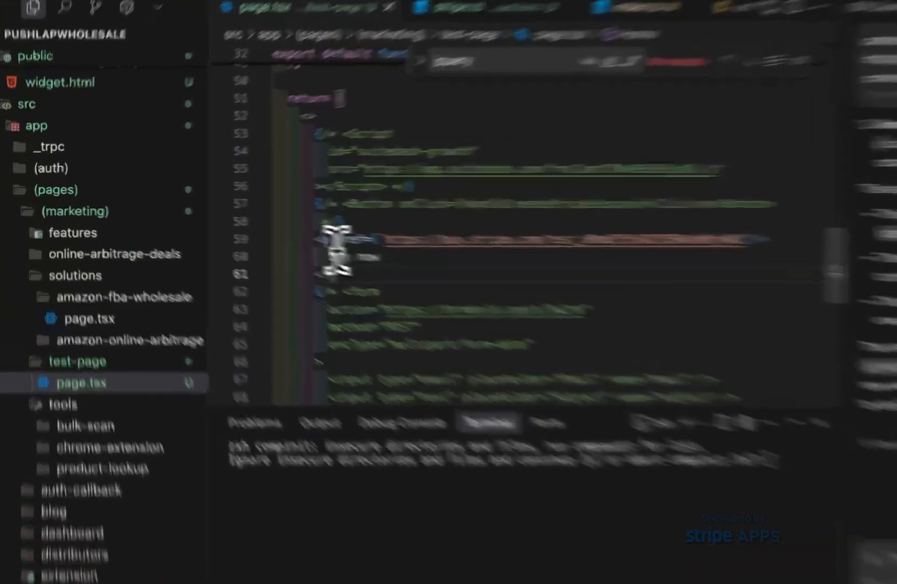
click(251, 228)
key(BackSpace)
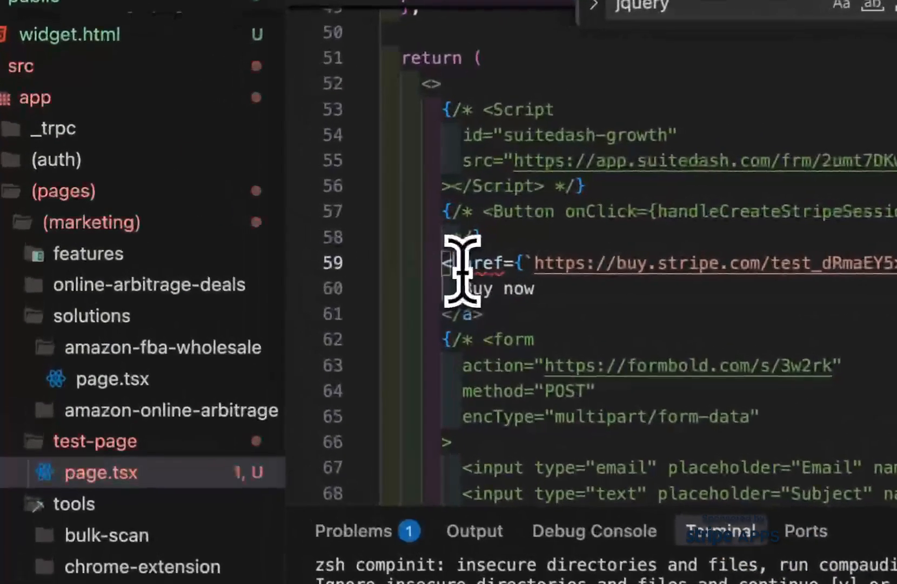
text(B)
key(BackSpace)
text(Link)
click(476, 319)
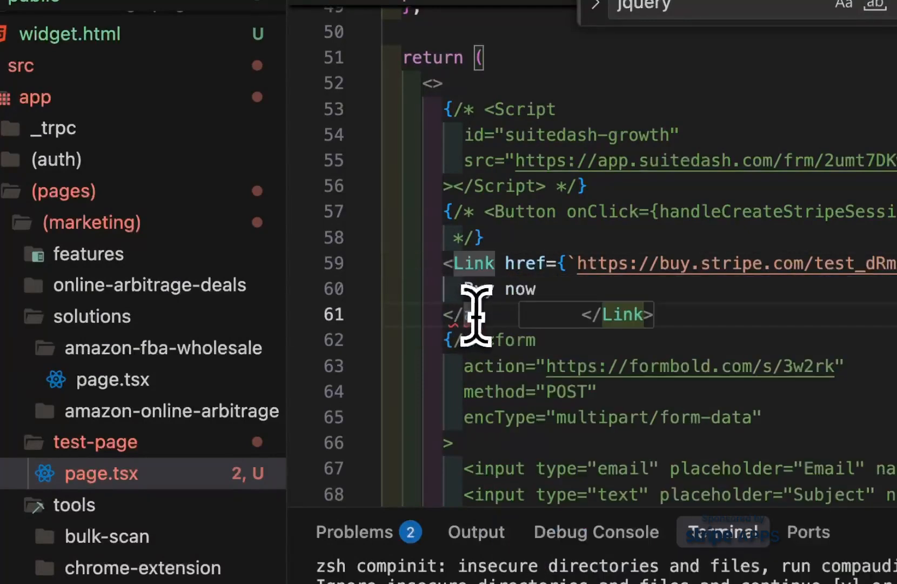
text(Link>)
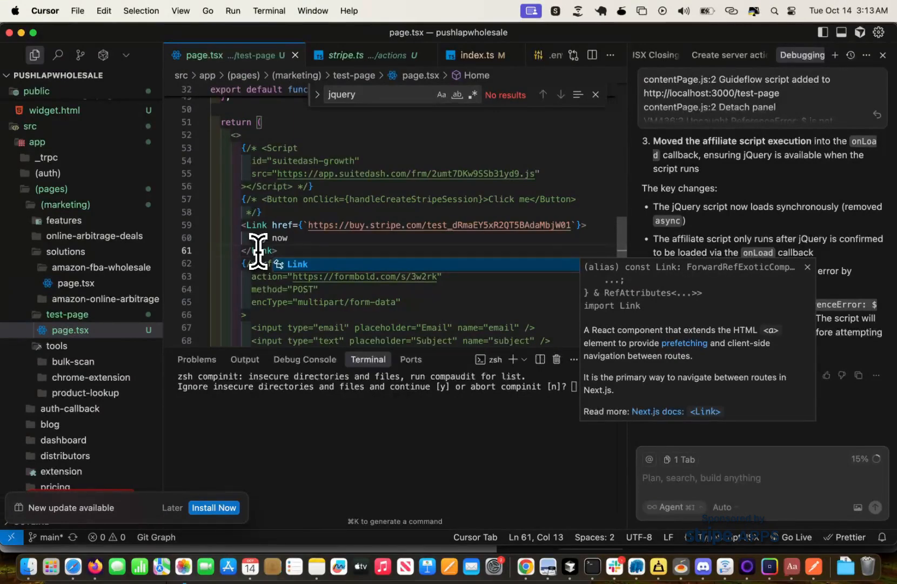
Restore the "Buy now" element's closing and opening tags to "a" in test-page/page.tsx.
key(BackSpace)
key(BackSpace)
key(BackSpace)
key(BackSpace)
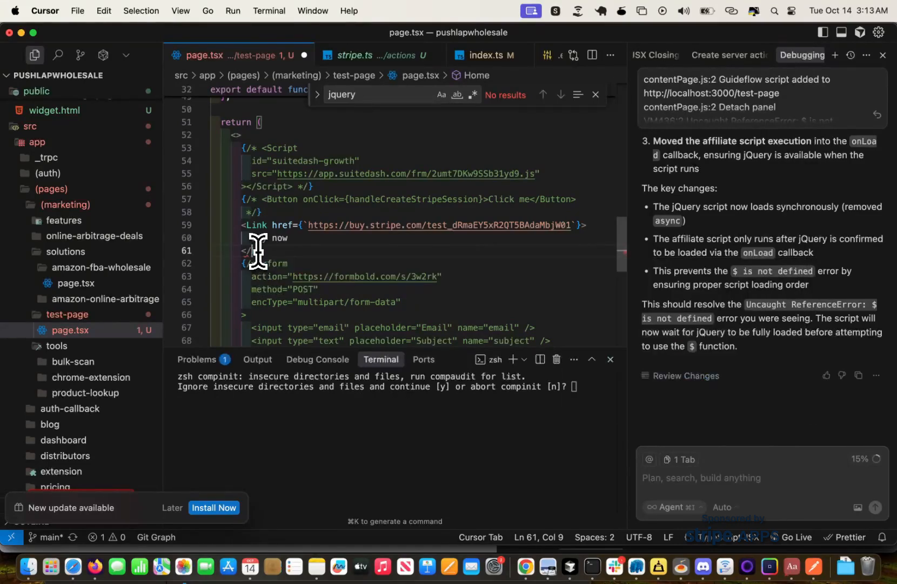
text(a)
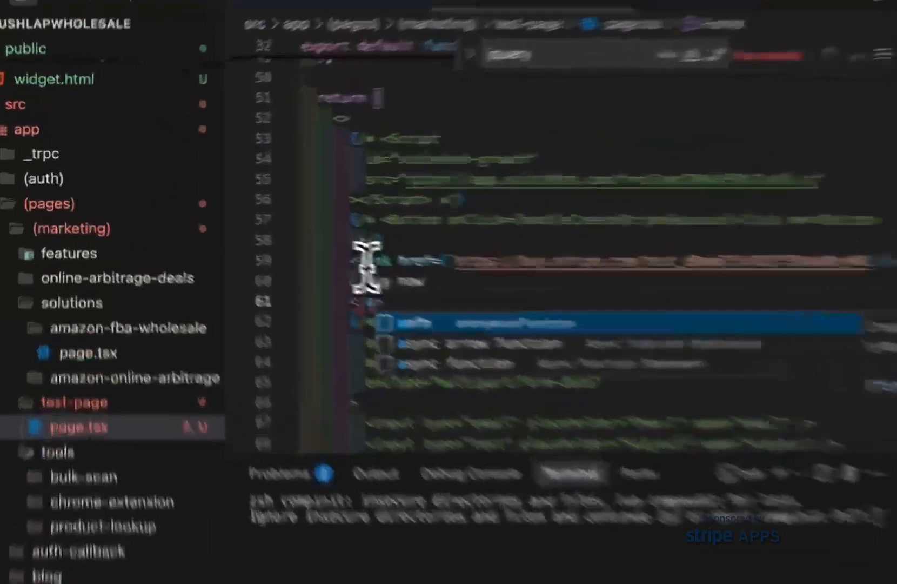
double_click(372, 261)
text(a)
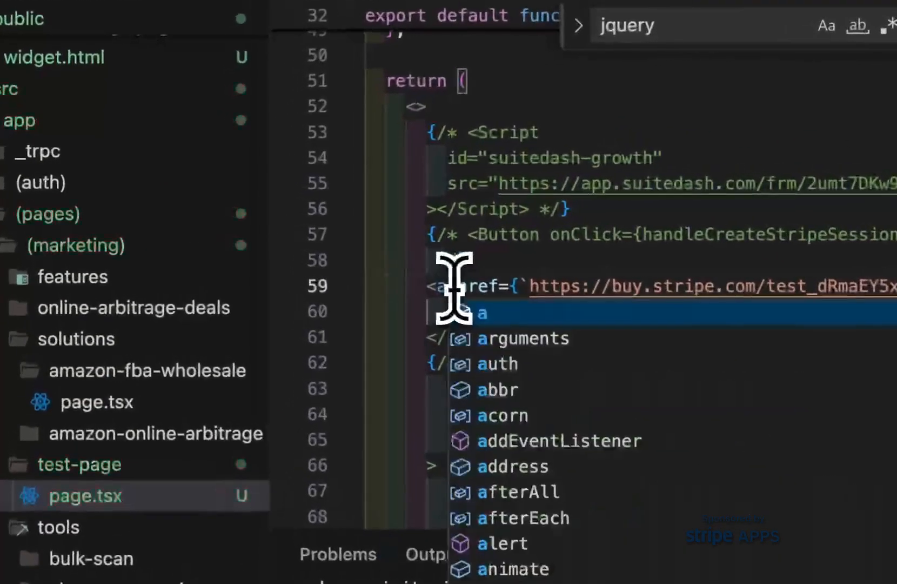
key(super+Tab)
Change the "Buy now" element's opening and closing tags to "Link" and select its Stripe URL in test-page/page.tsx.
key(super+Tab)
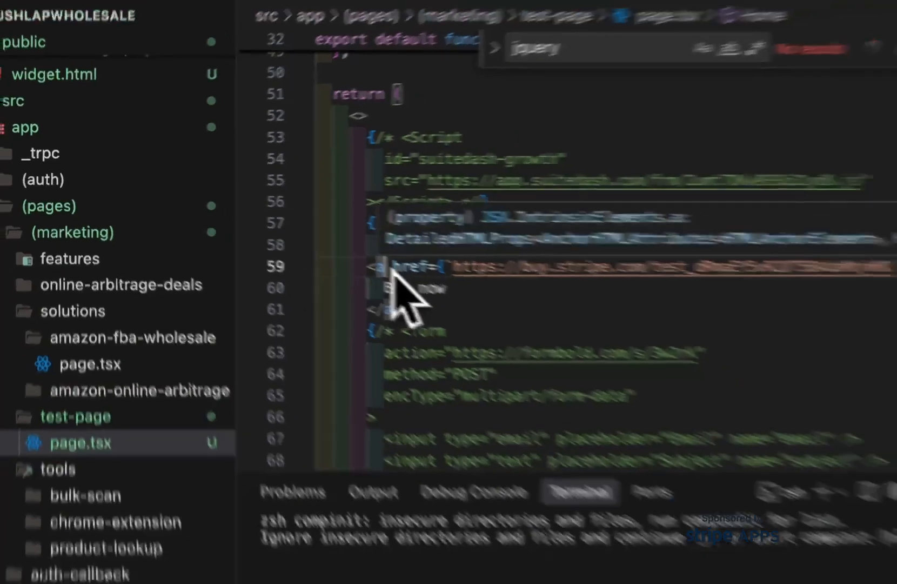
key(super+Tab)
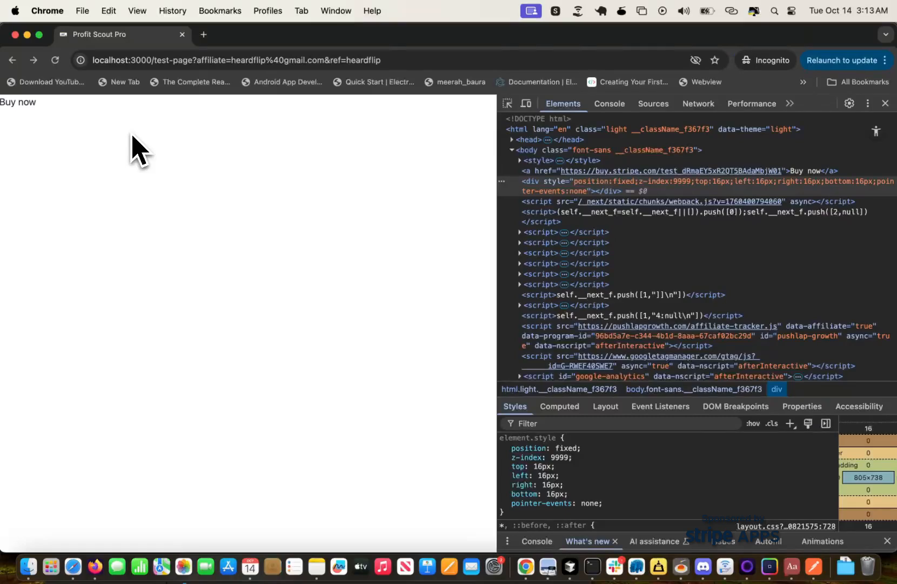
key(super+Tab)
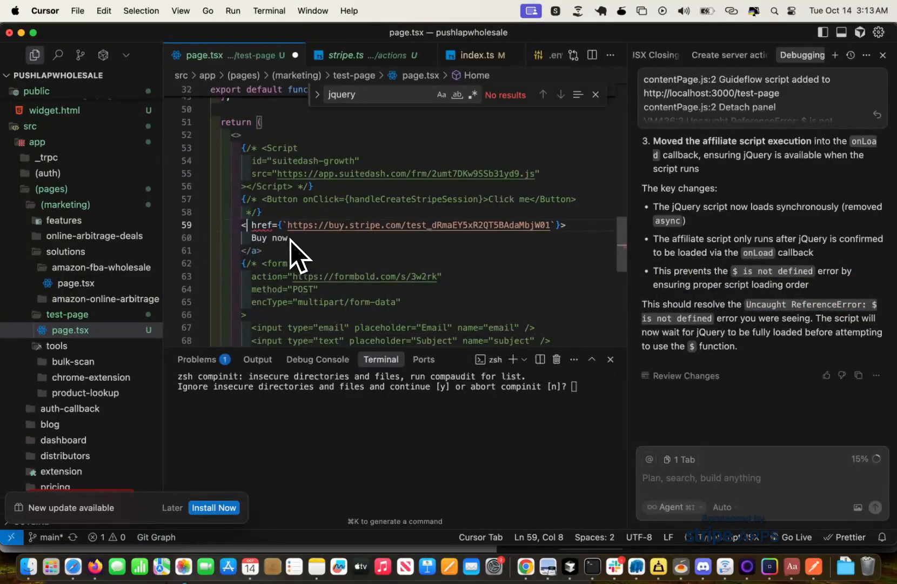
text(ink)
click(256, 260)
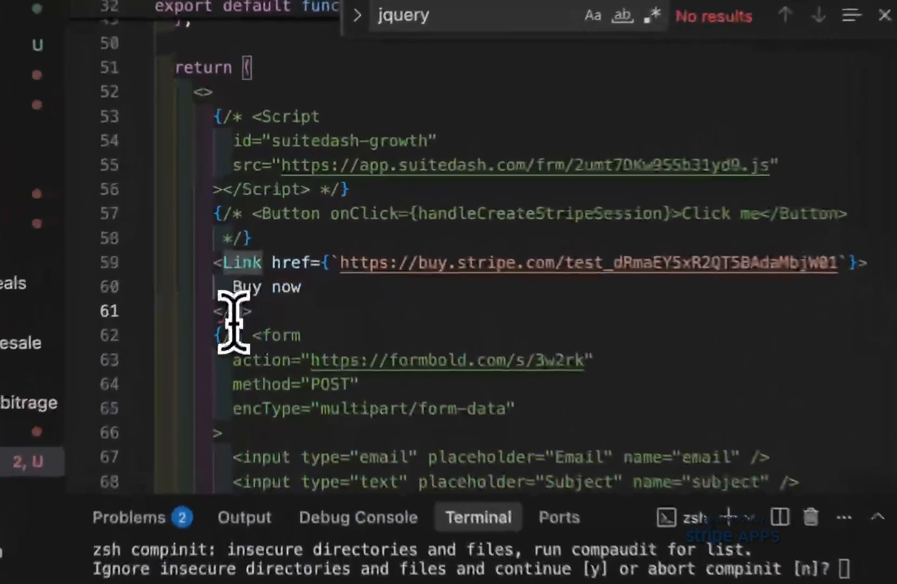
key(BackSpace)
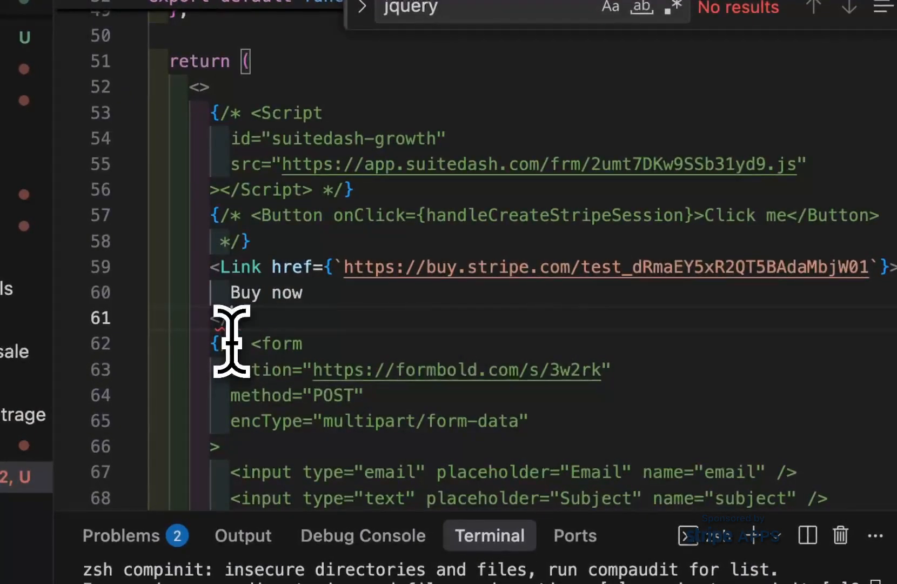
text(Link)
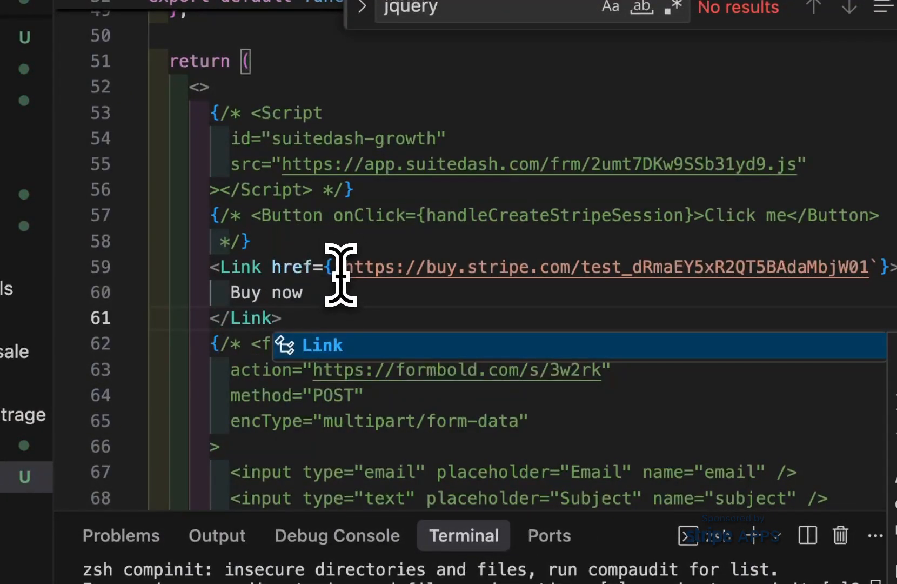
drag(340, 274, 869, 267)
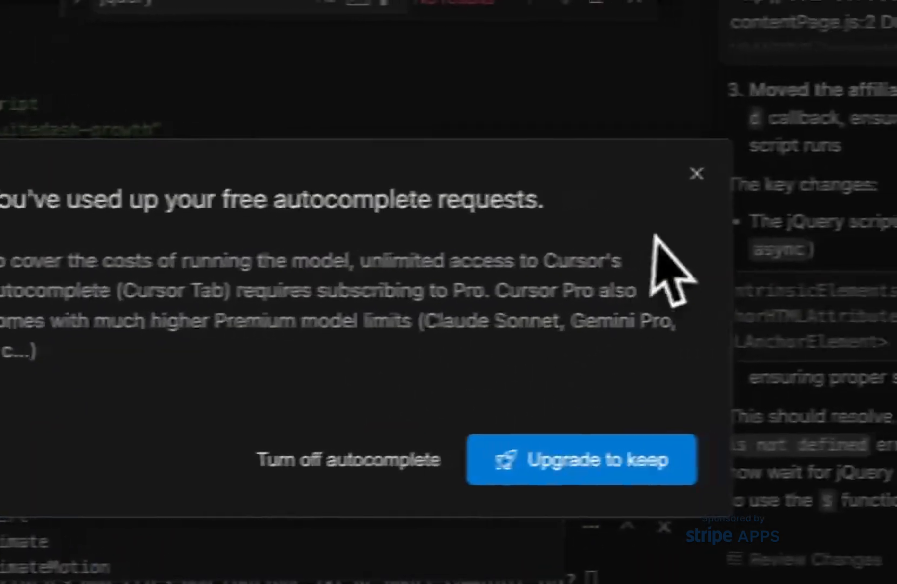
Dismiss the autocomplete upgrade prompt and set the "Buy now" element's tags back to "a".
click(660, 174)
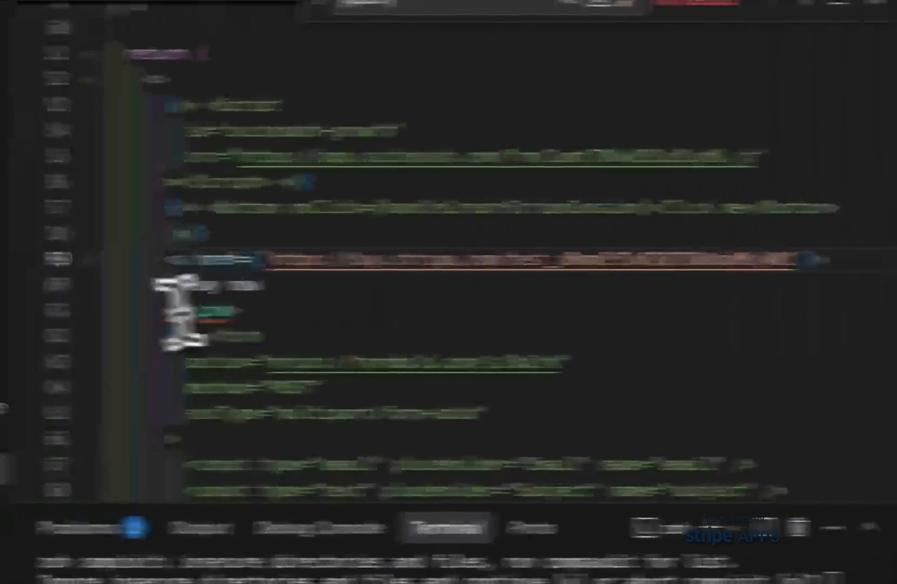
double_click(371, 310)
text(a)
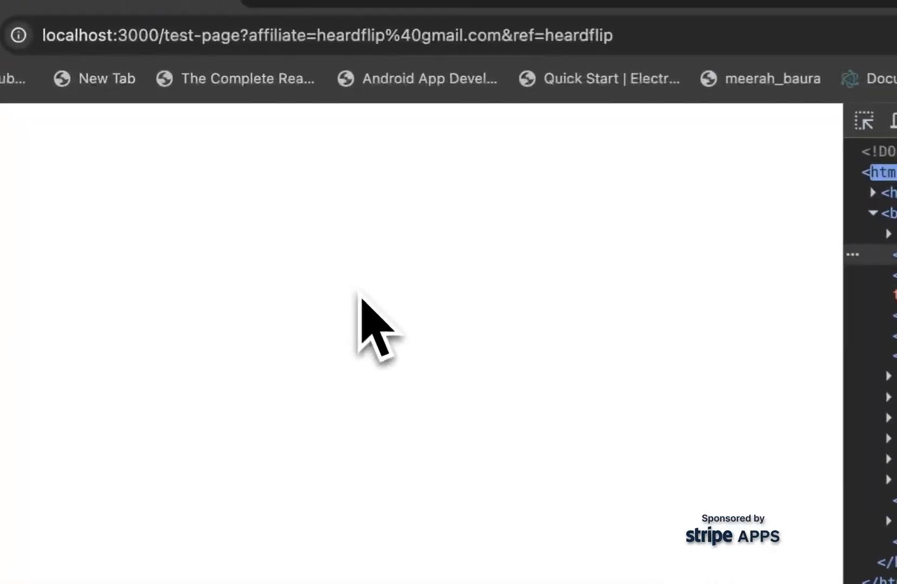
Switch to Chrome, retry the test page's "Buy now" link and select the client_reference_id parameter in the Stripe checkout address.
click(16, 190)
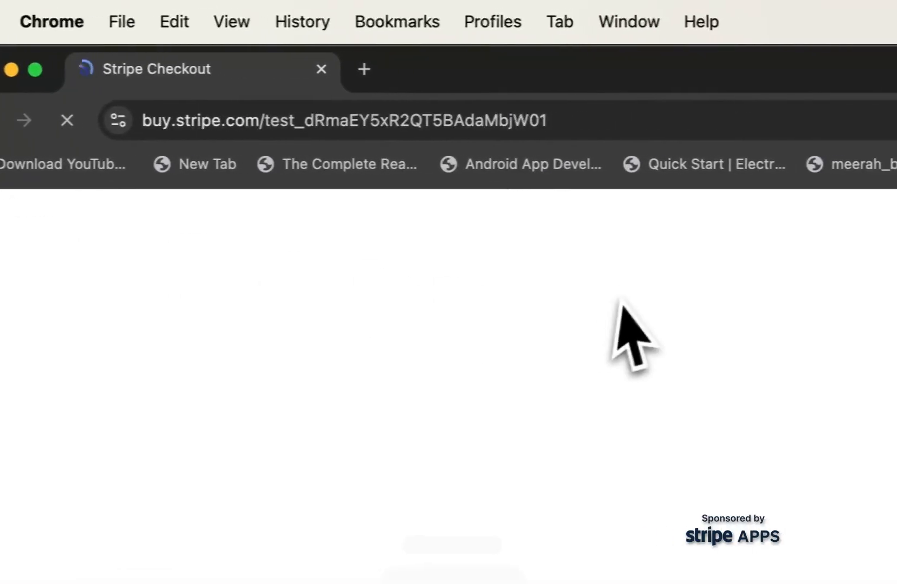
click(24, 122)
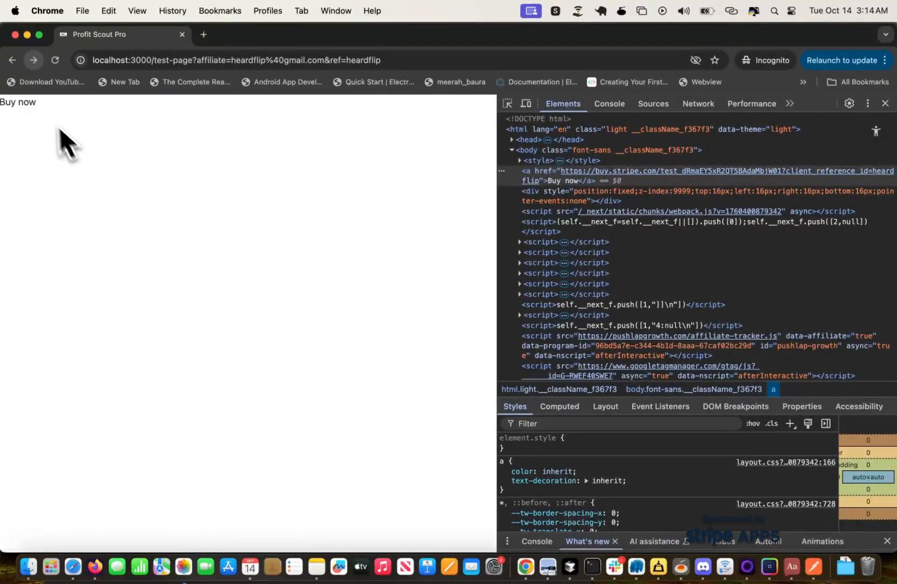
click(27, 105)
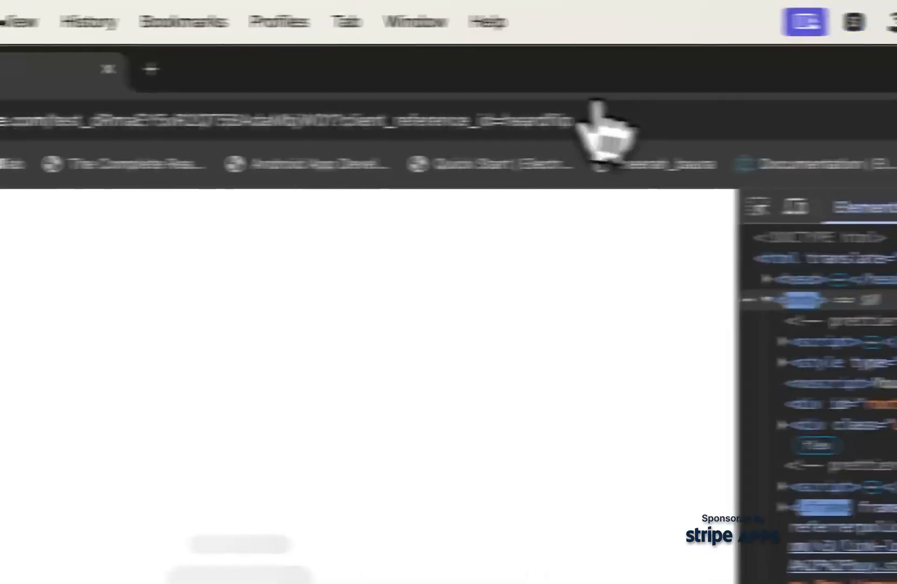
click(243, 132)
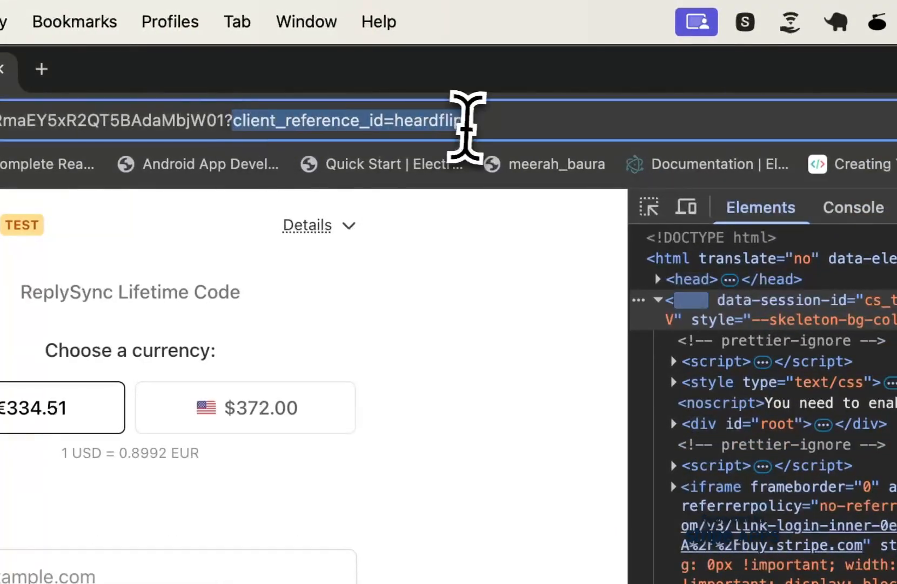
drag(467, 129, 491, 128)
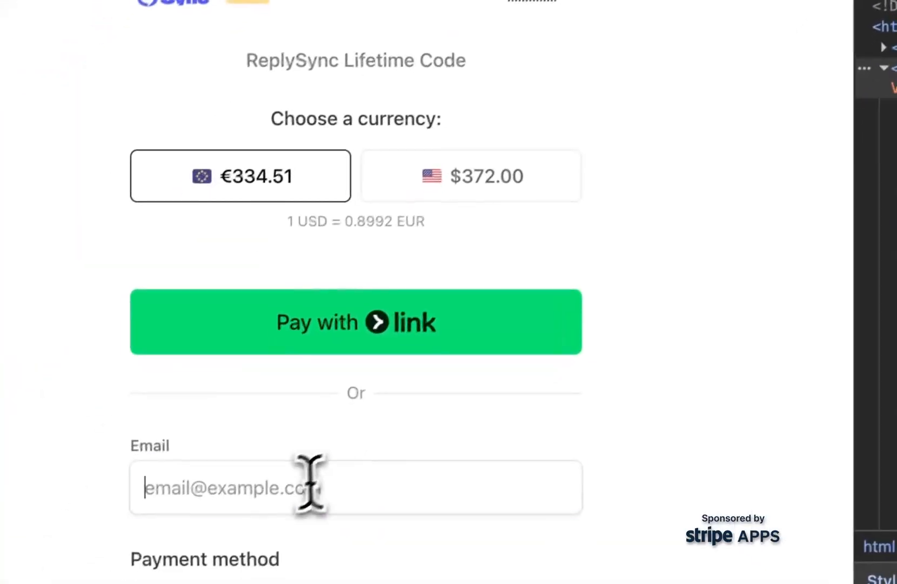
Choose the $372.00 US dollar price on the Stripe checkout and fill in the customer's email.
click(284, 481)
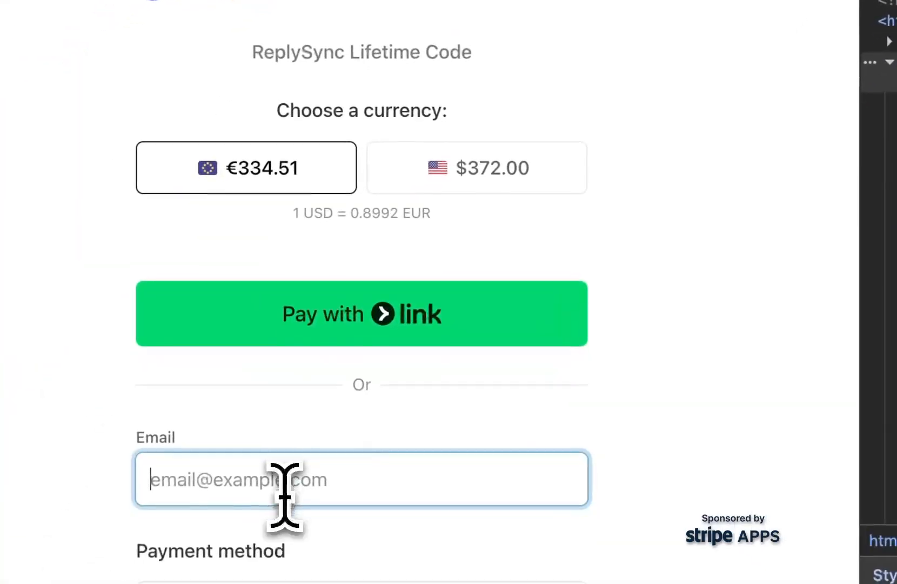
click(466, 98)
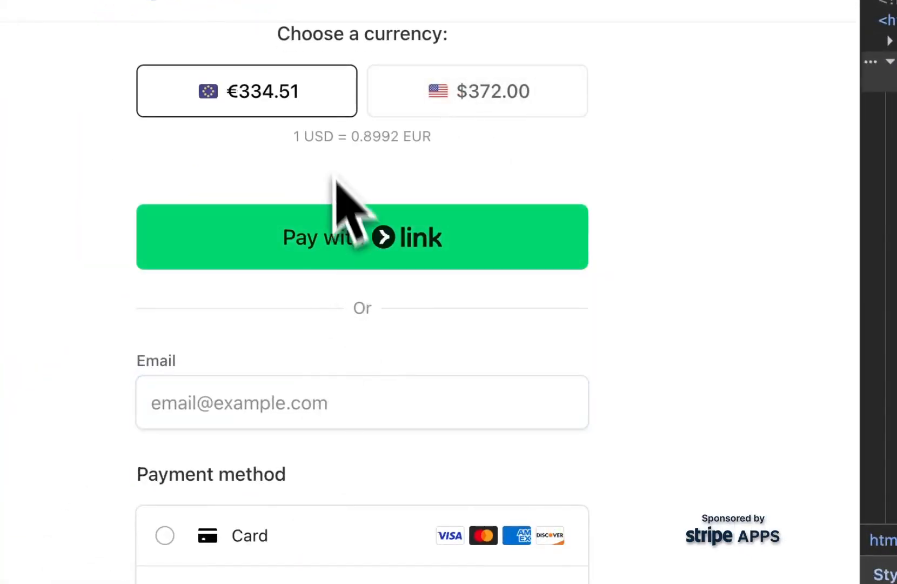
click(317, 397)
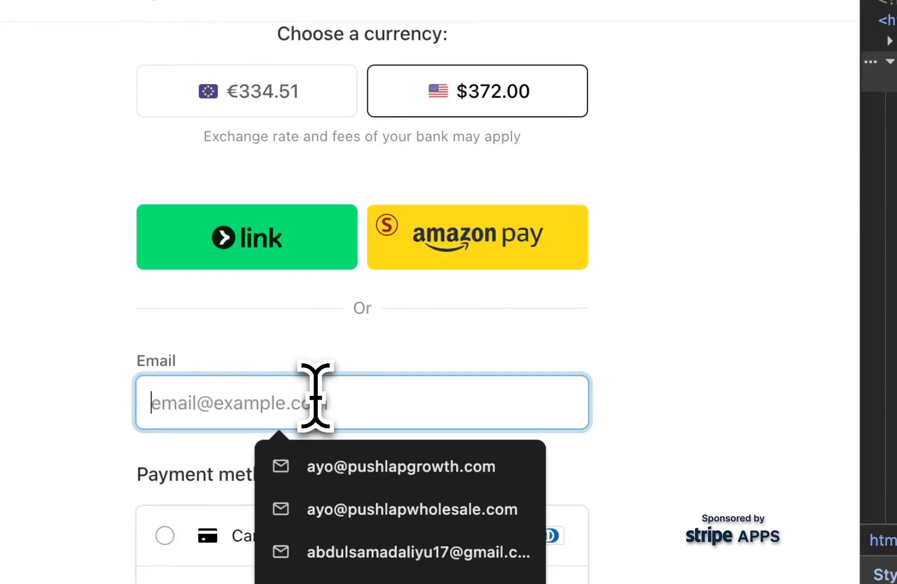
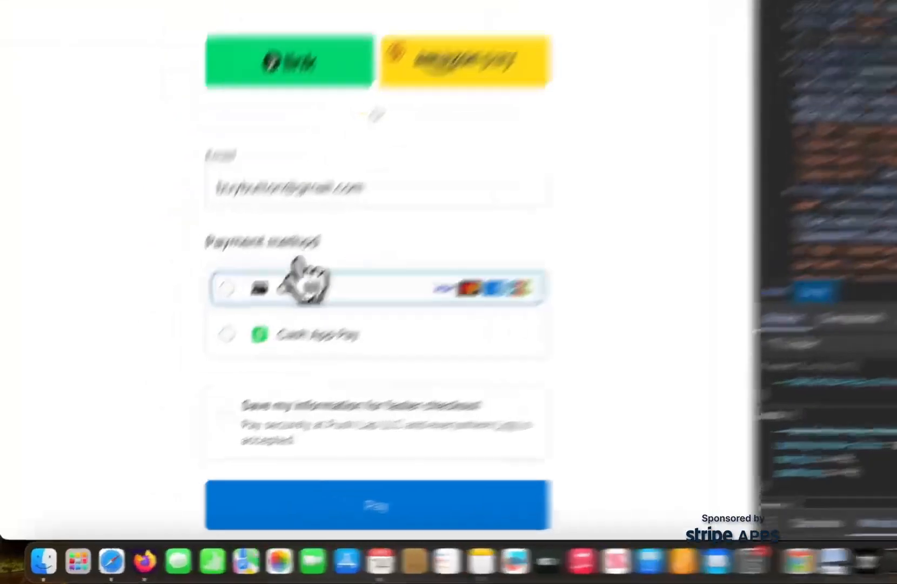
Choose Card as the payment method and enter the test card's number, expiry date and CVC.
click(187, 387)
click(173, 432)
text(4242 4242 4242 4242)
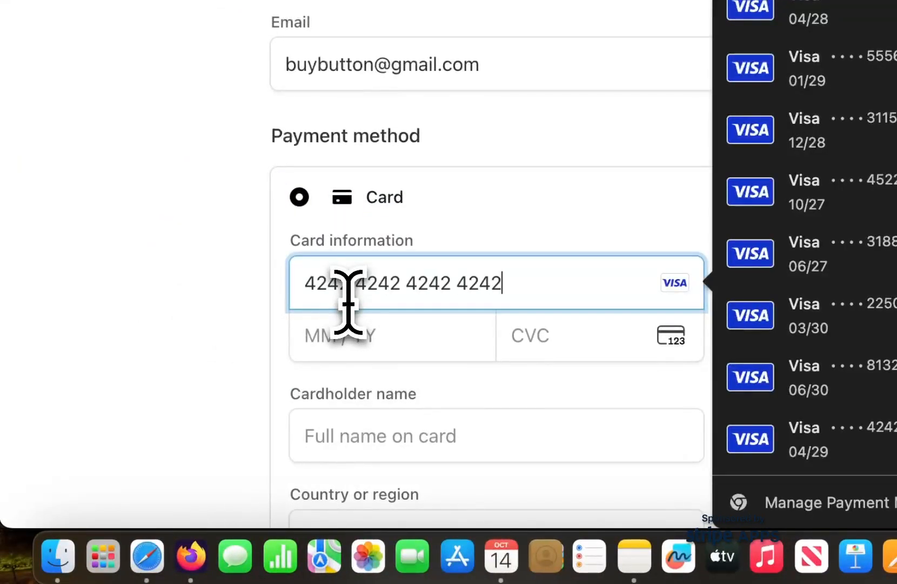
click(331, 344)
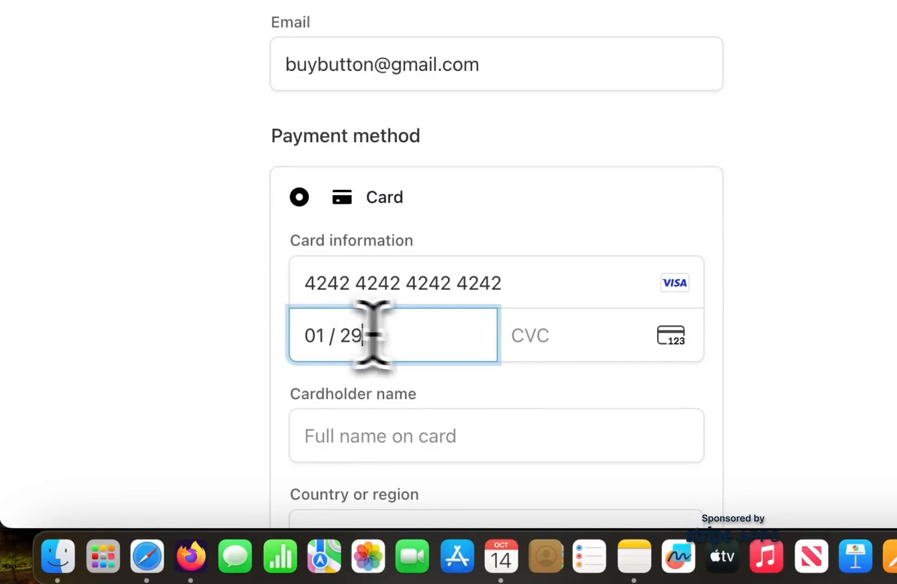
text(0129)
click(552, 346)
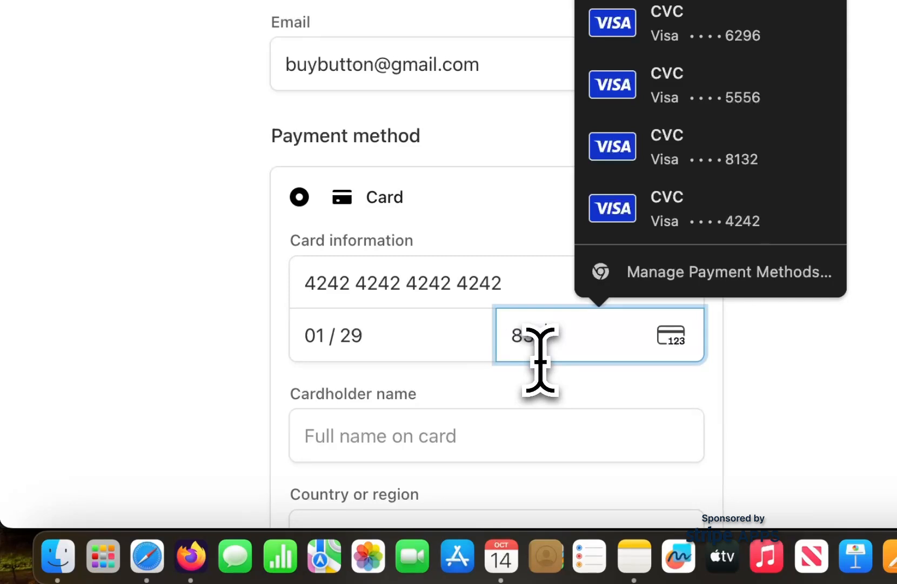
Enter the cardholder name and submit the test payment.
click(450, 430)
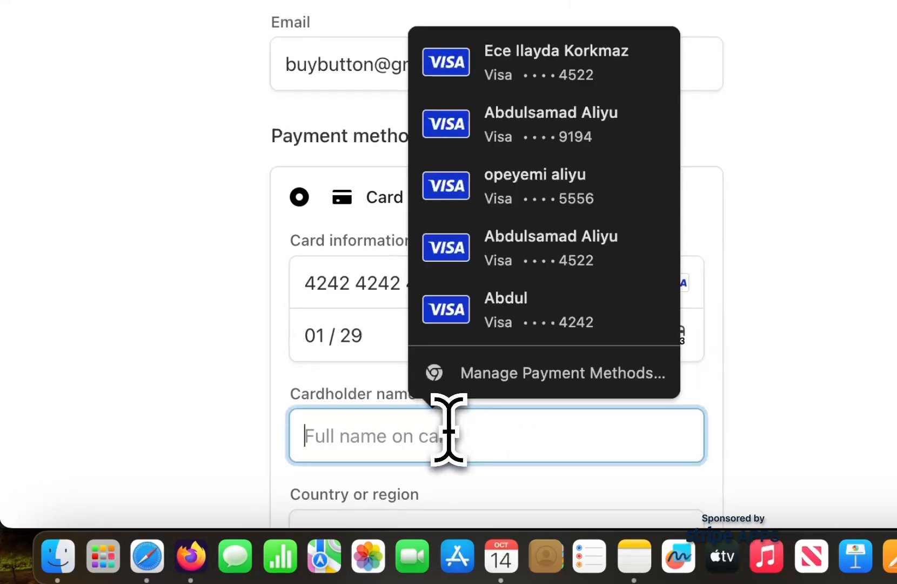
text(Buy Button)
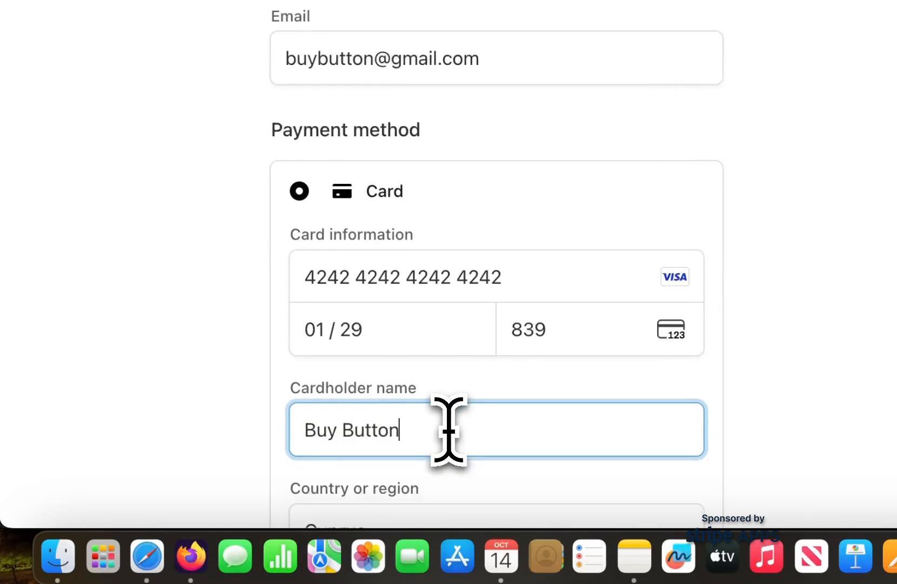
scroll(449, 427, down, 7)
click(437, 435)
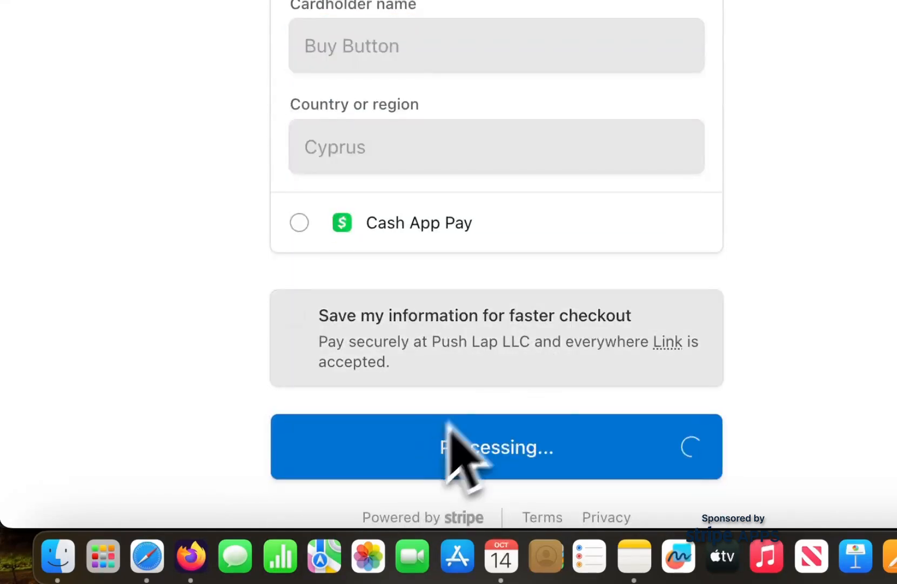
Switch to the Chrome window with PushLap Growth and examine the affiliate's revenue, referrals and payments summary.
key(super+Tab)
key(super+Tab)
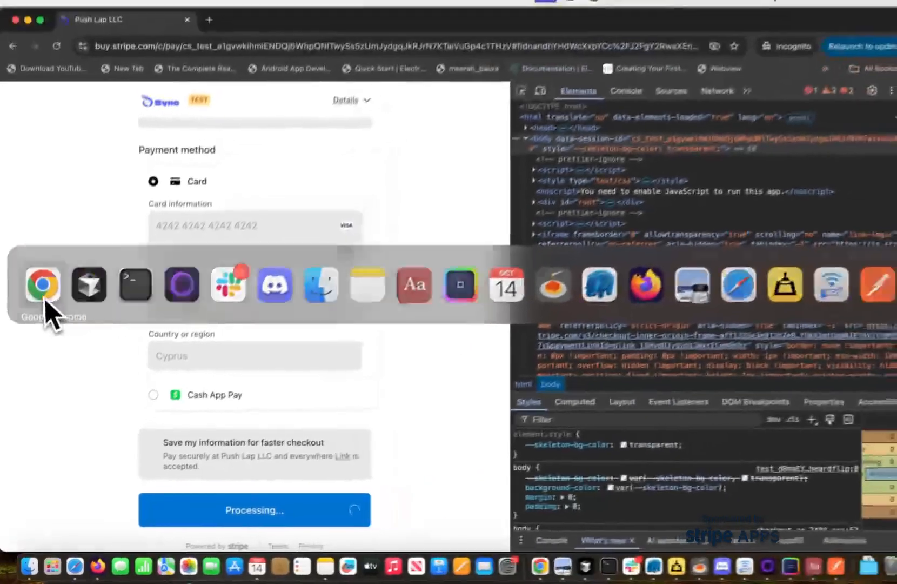
click(84, 23)
key(ctrl+Up)
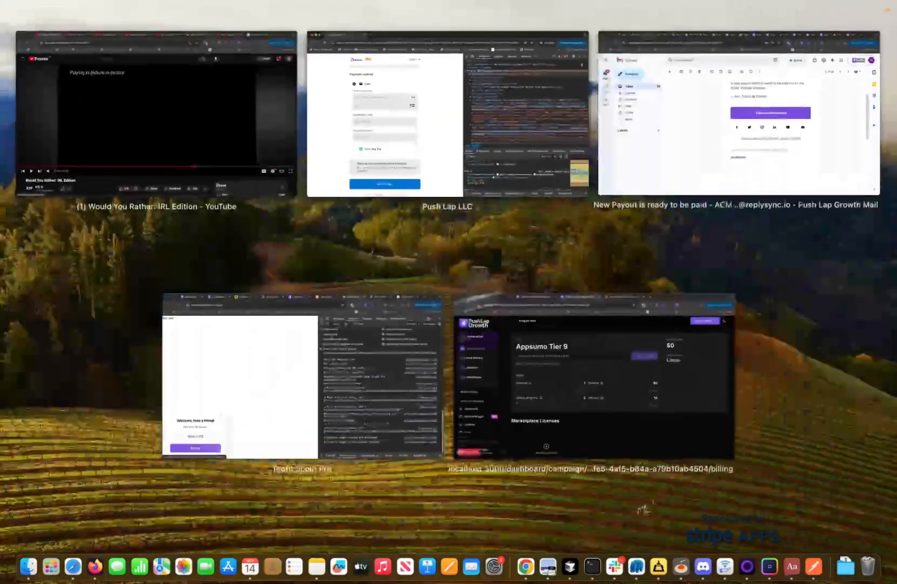
click(238, 386)
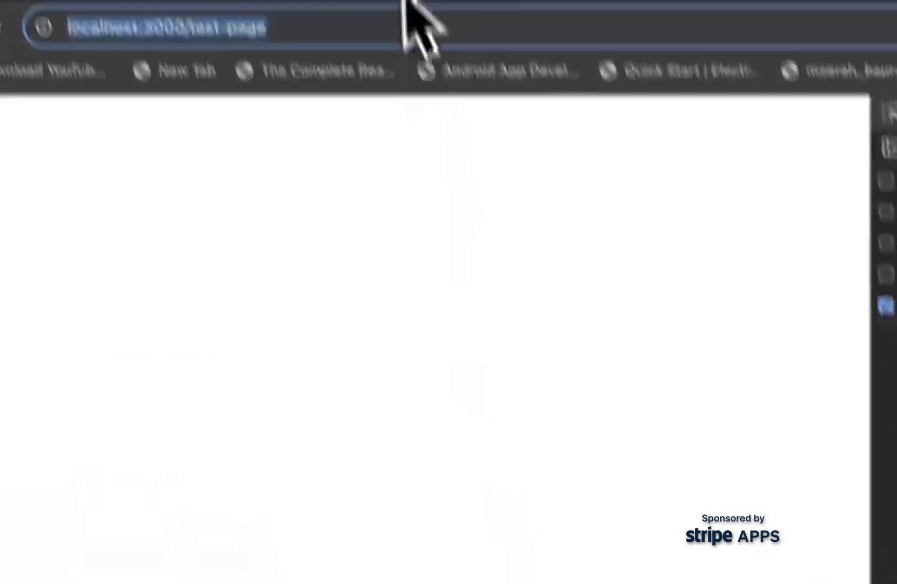
click(237, 171)
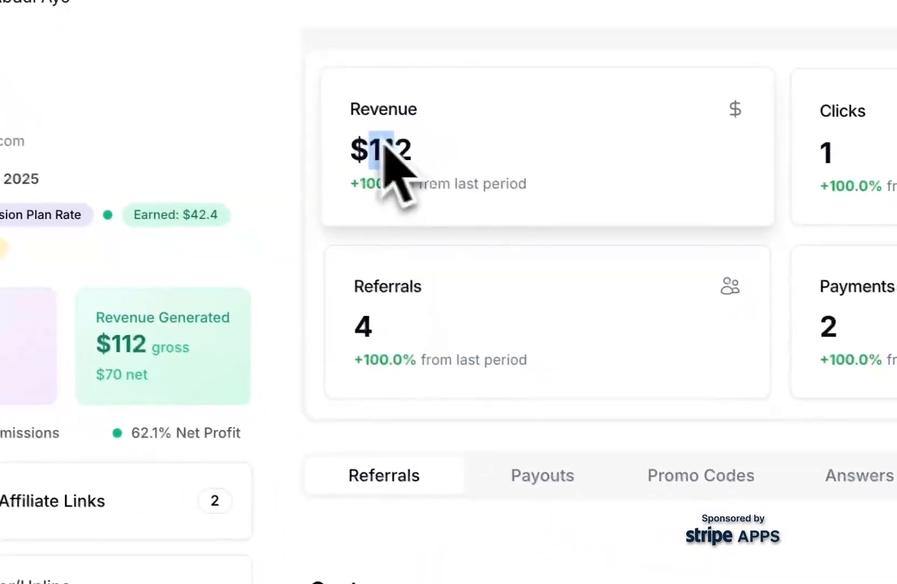
scroll(512, 261, up, 2)
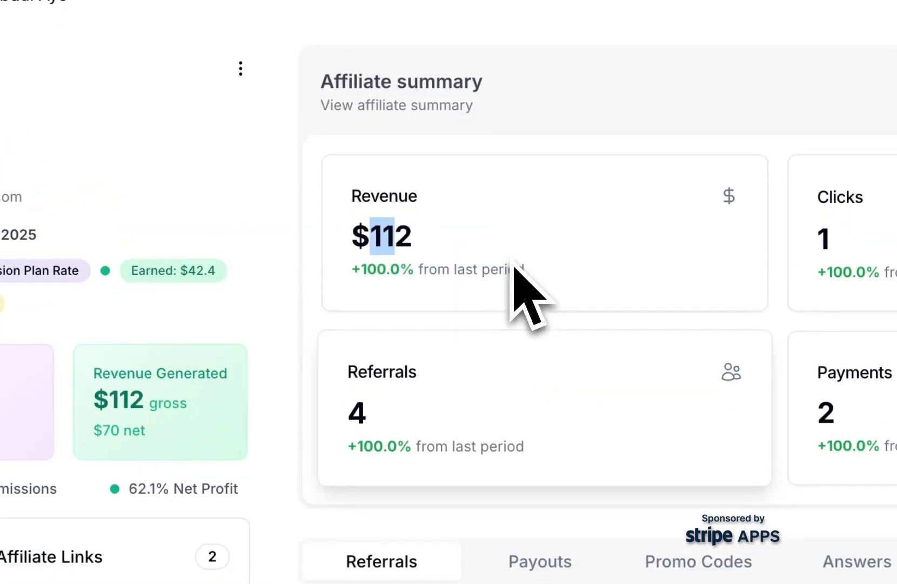
Check the Stripe payment confirmation, return to the affiliate's page and examine the revenue figures and Customers list.
key(ctrl+Up)
click(265, 494)
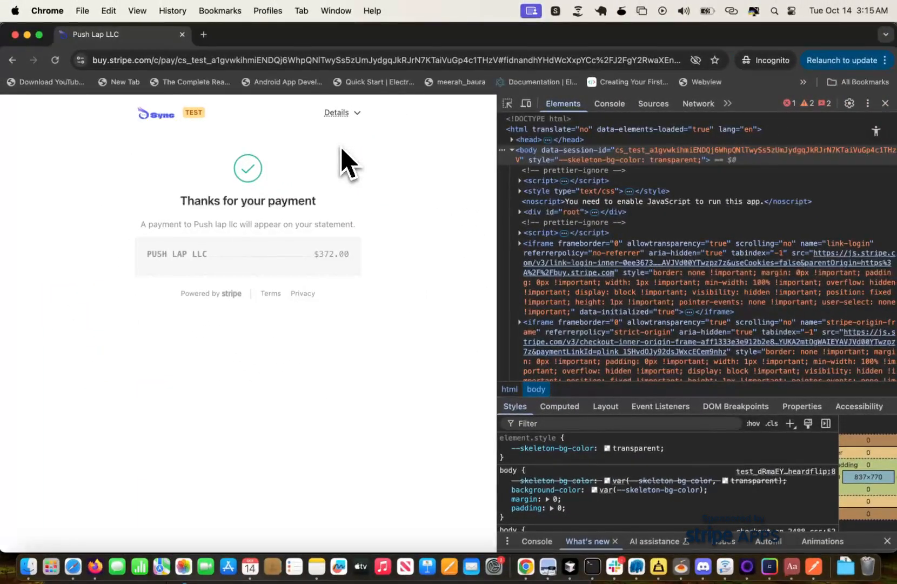
key(ctrl+Up)
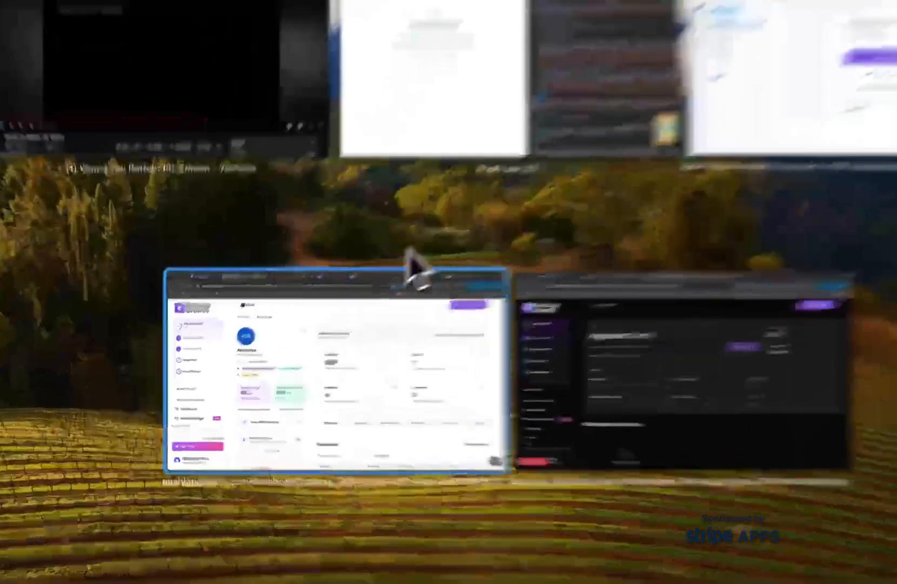
click(403, 250)
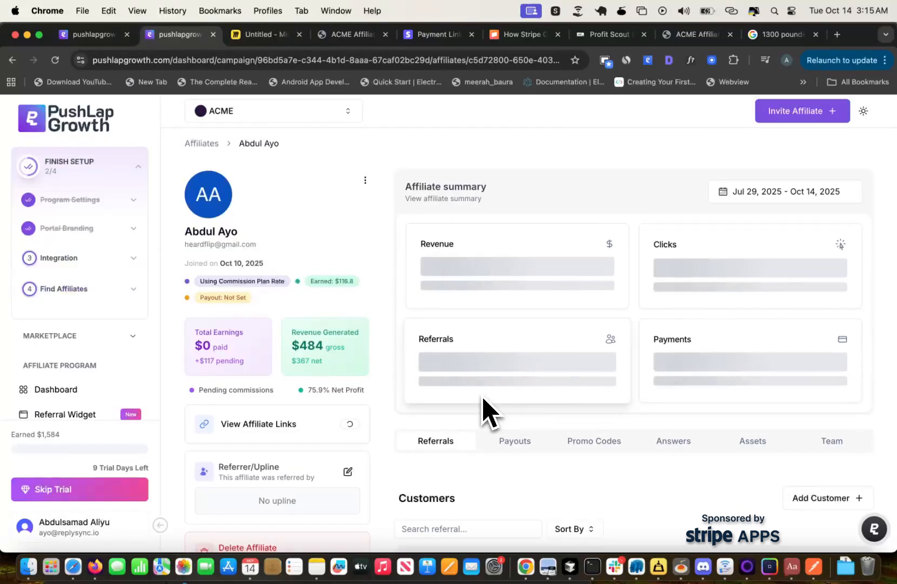
scroll(483, 412, down, 3)
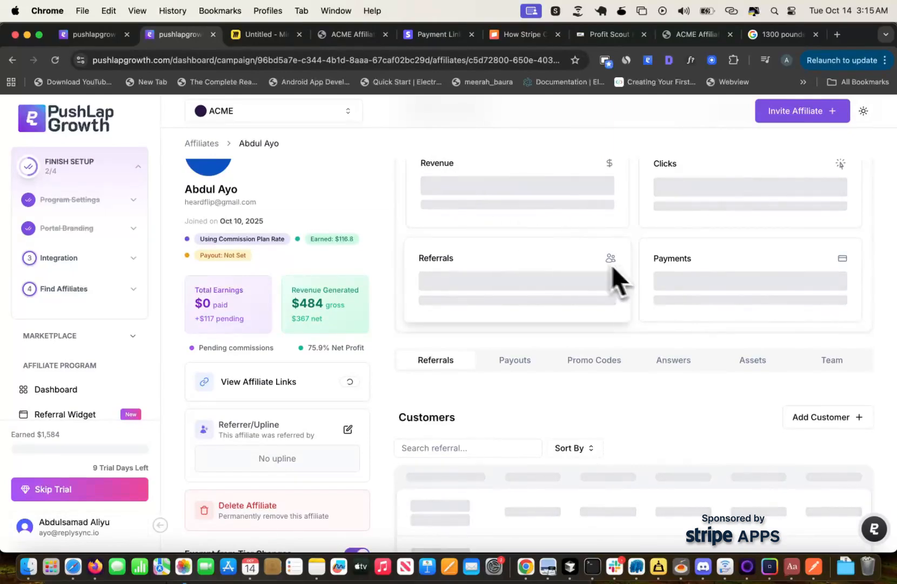
scroll(484, 211, down, 4)
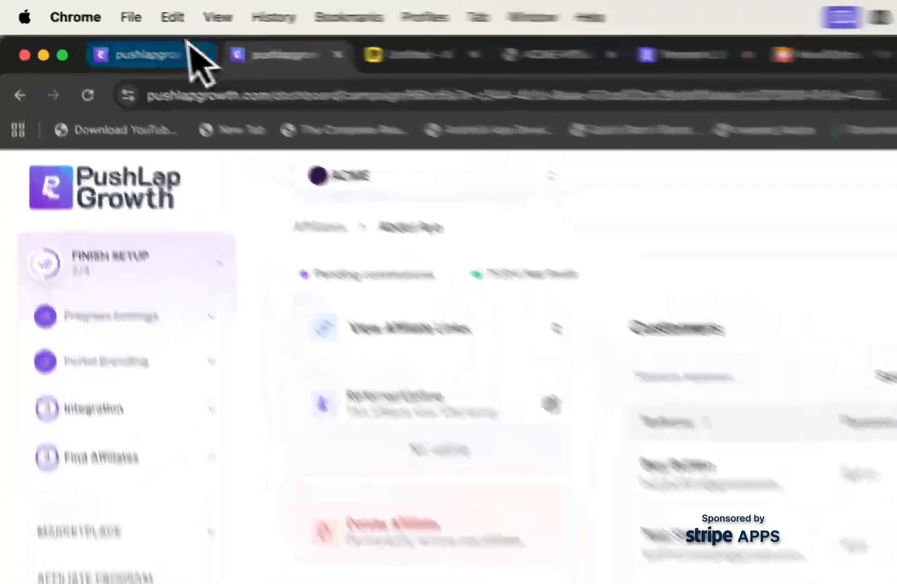
Return to the PushLap Growth Integrations page and look through the Stripe Payment Links, Pricing Table and Buy Button integrations.
click(116, 29)
click(740, 251)
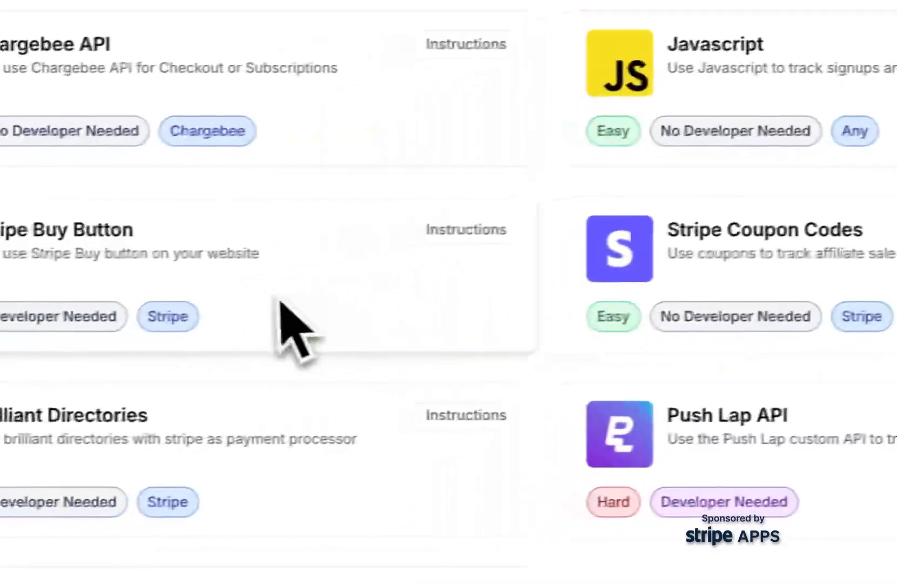
scroll(145, 334, up, 8)
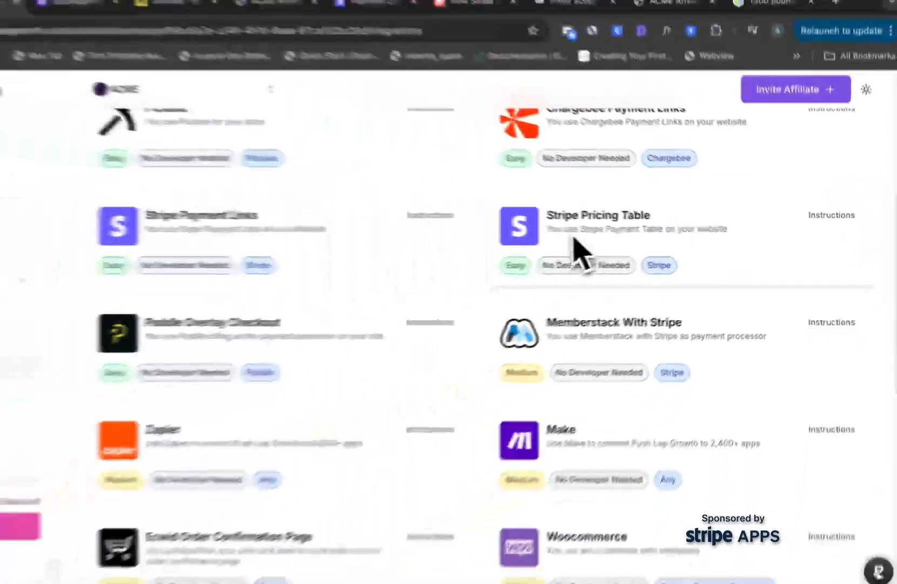
scroll(284, 240, up, 3)
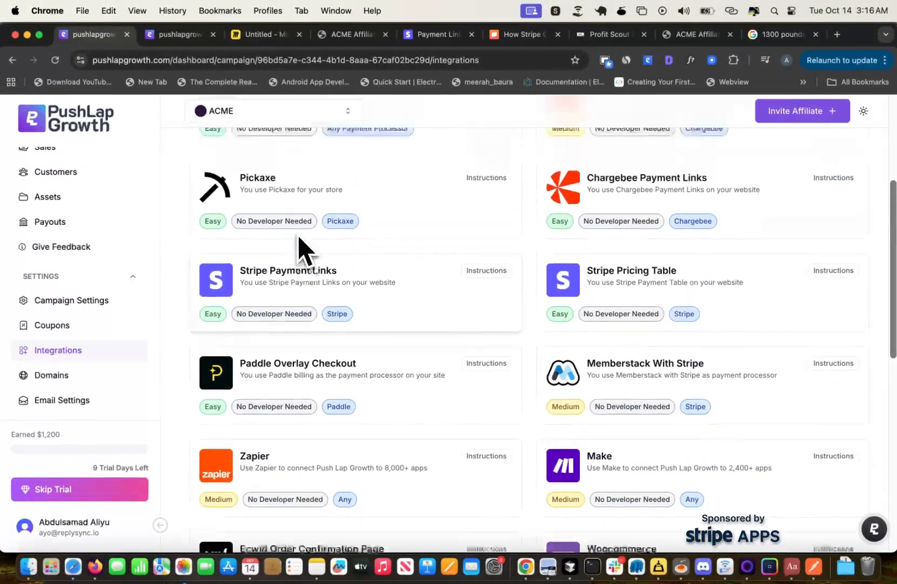
scroll(305, 246, down, 2)
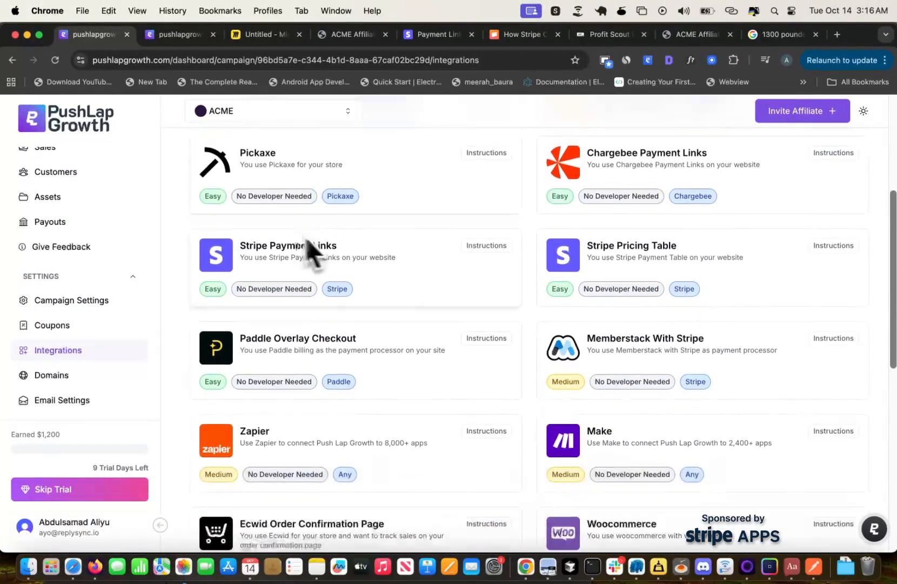
scroll(494, 308, down, 8)
scroll(497, 313, down, 3)
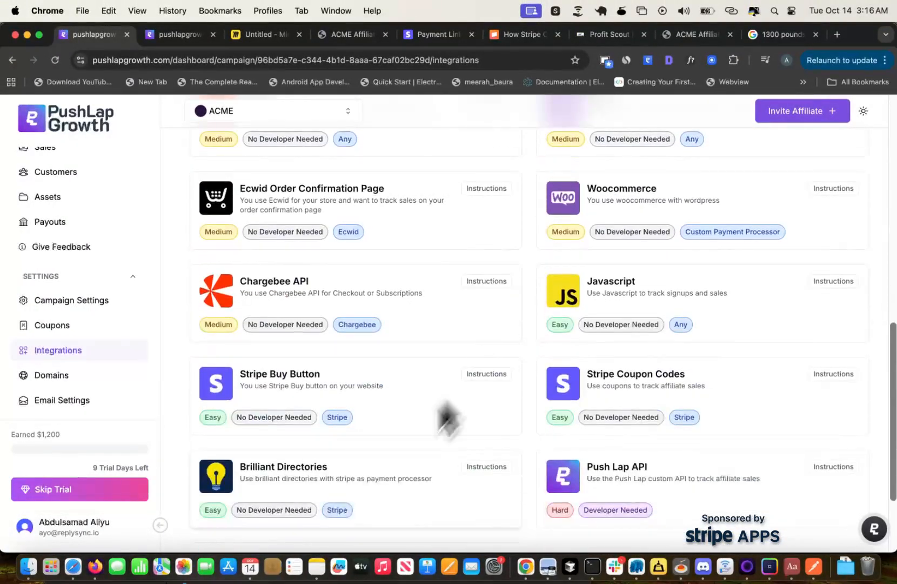